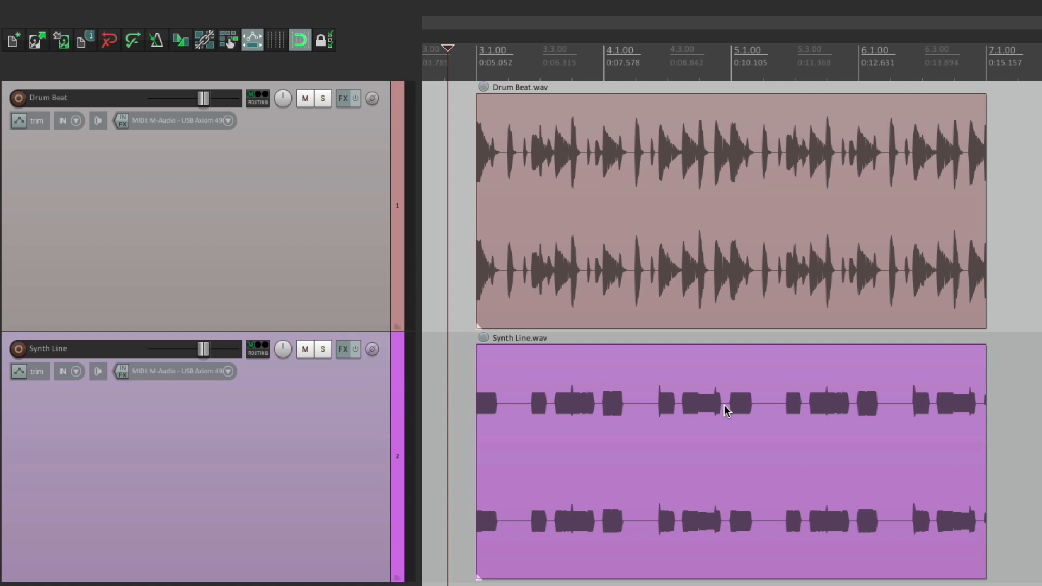
# Copy the Drum Beat and Synth Line items together to bar 9 and again to bar 15.
pyautogui.scroll(-5, 694, 287)
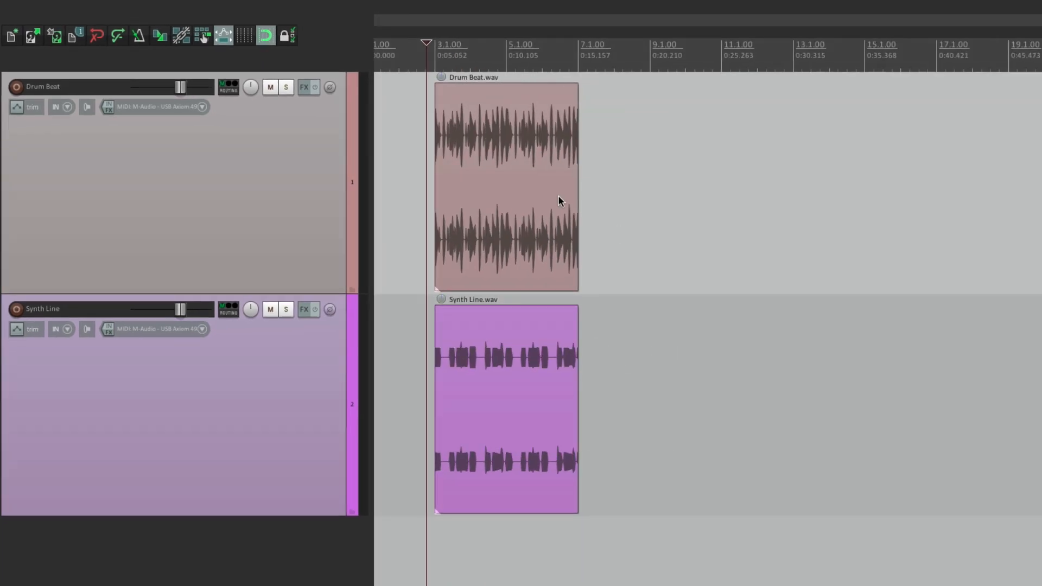
pyautogui.moveTo(499, 158); pyautogui.dragTo(533, 404)
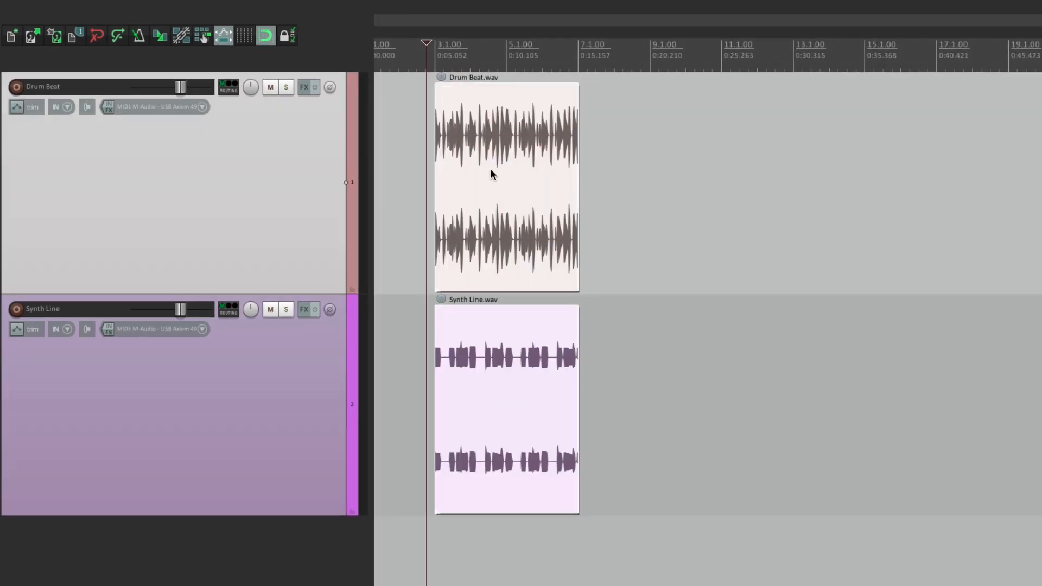
pyautogui.moveTo(492, 173); pyautogui.dragTo(707, 174)
pyautogui.moveTo(667, 185); pyautogui.dragTo(881, 187)
pyautogui.click(419, 191)
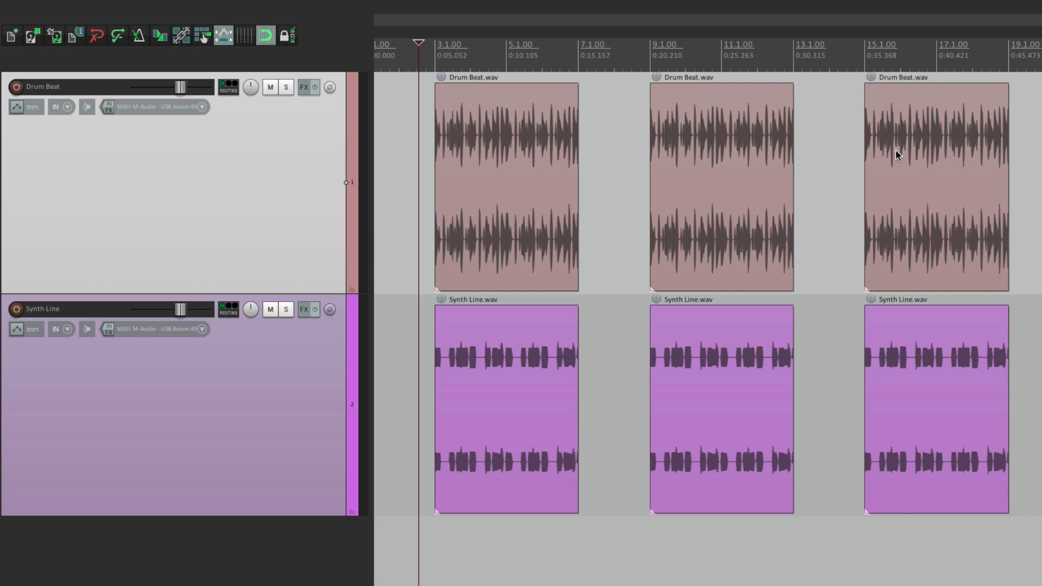
# Add ReaEQ to the active take's FX chain of the first Drum Beat item.
pyautogui.scroll(5, 411, 185)
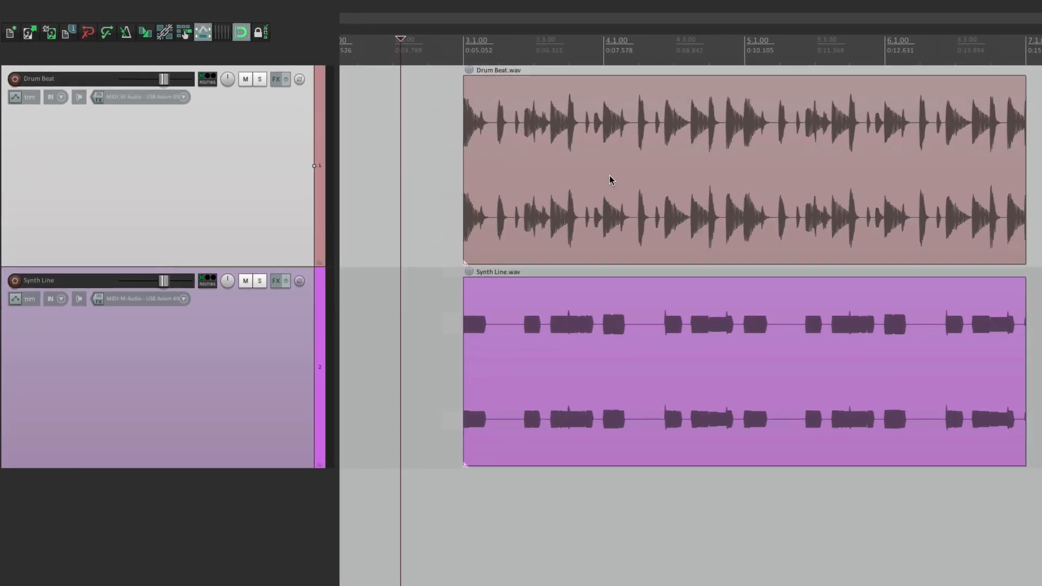
pyautogui.scroll(-4, 612, 180)
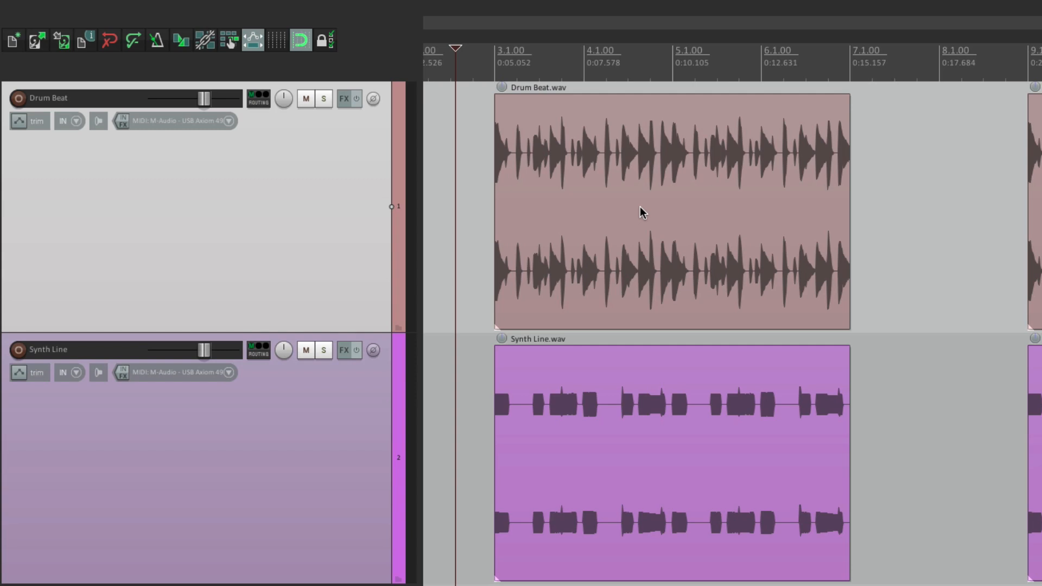
pyautogui.click(614, 167)
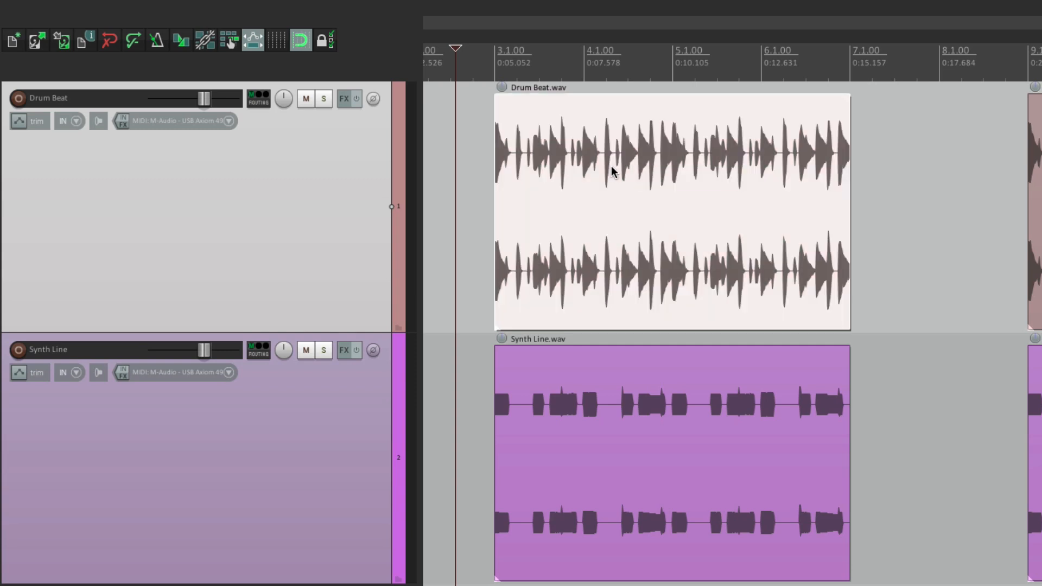
pyautogui.click(273, 8)
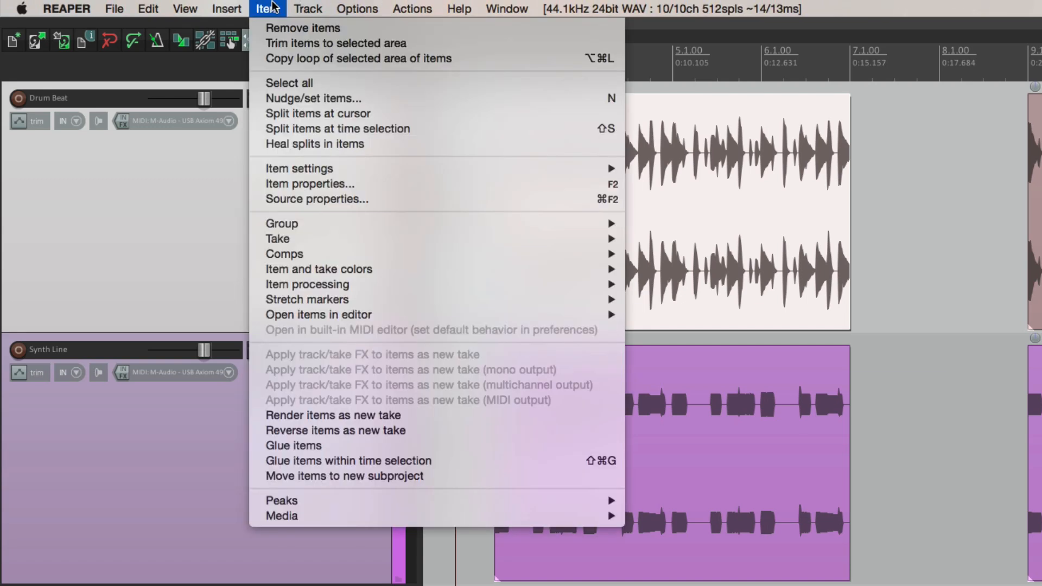
pyautogui.moveTo(279, 239)
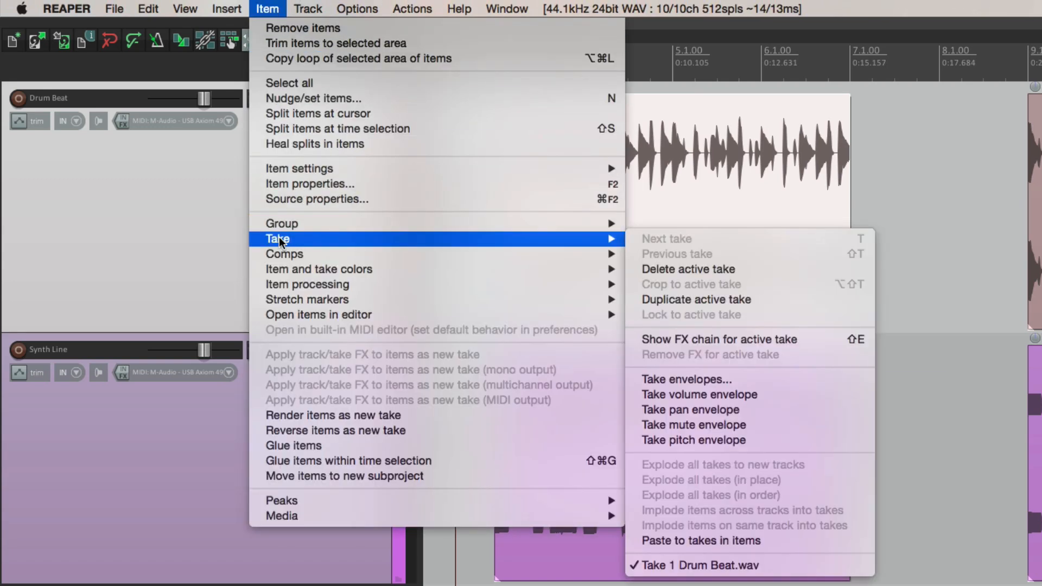
pyautogui.click(796, 338)
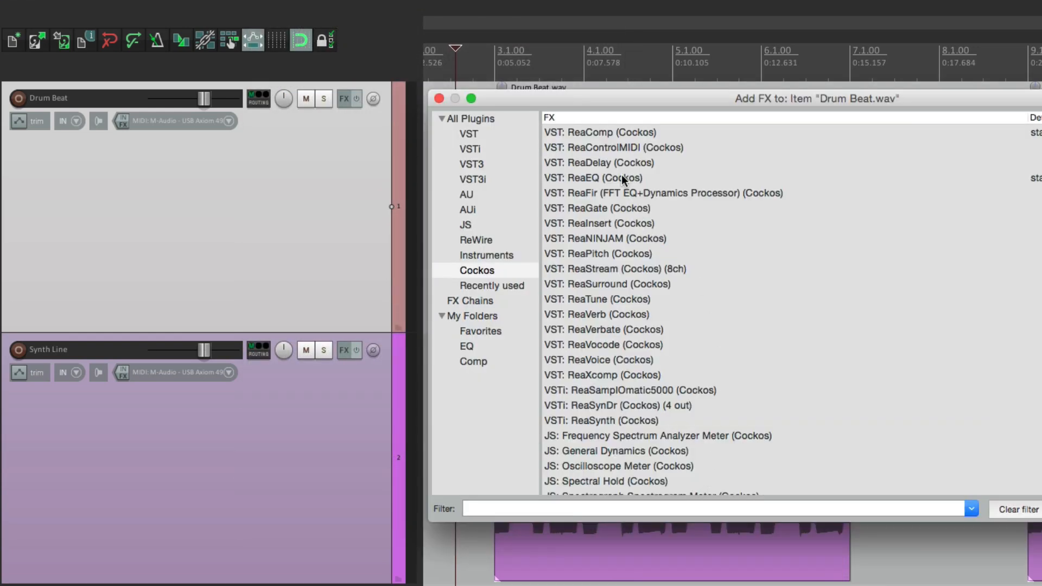
pyautogui.doubleClick(623, 179)
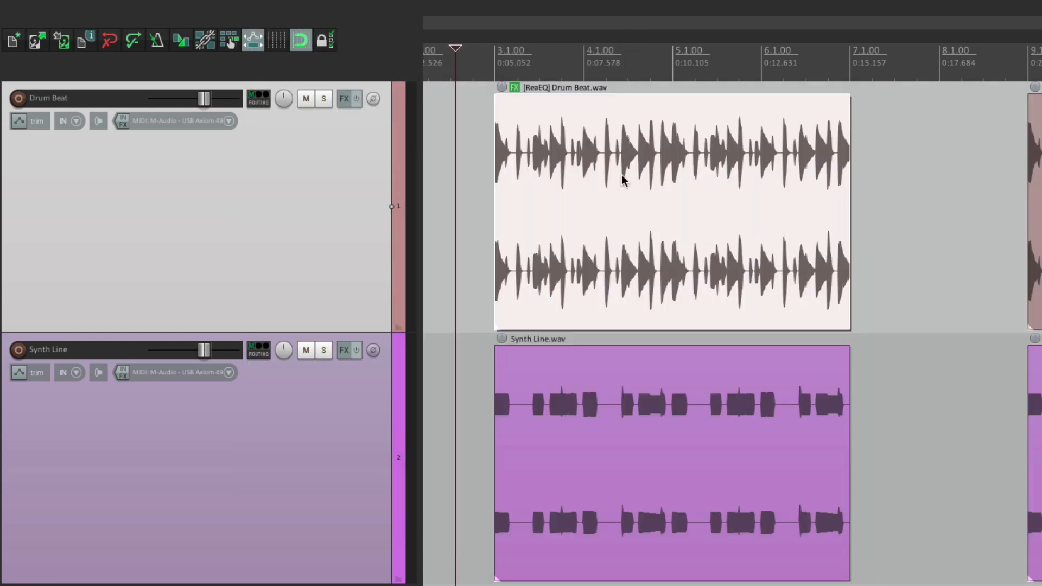
# Enable band 1 of the item's ReaEQ as a Low Pass at 8331.1 Hz with a bandwidth of 0.36 octaves.
pyautogui.click(512, 87)
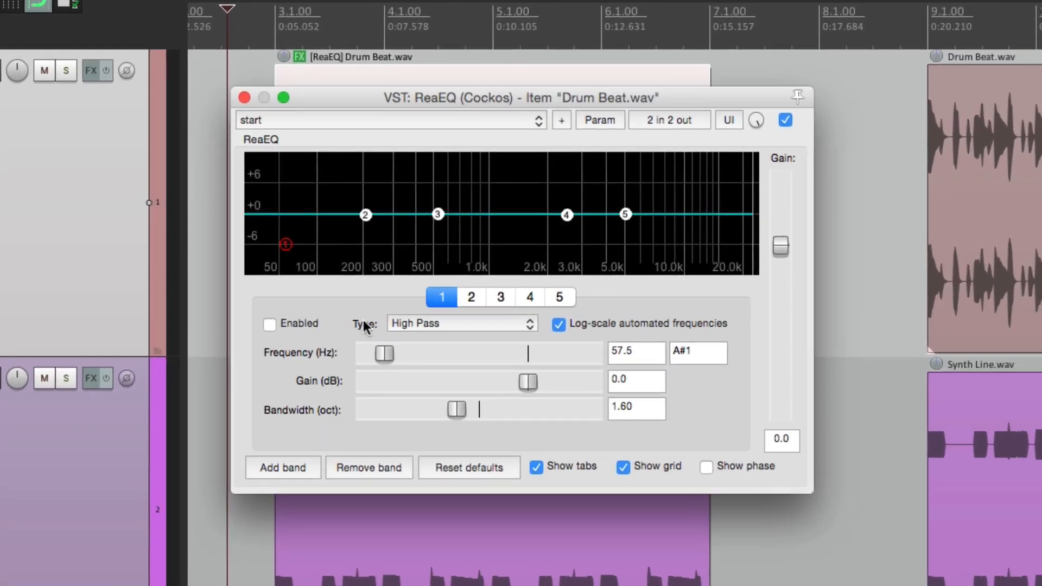
pyautogui.click(418, 309)
pyautogui.click(448, 306)
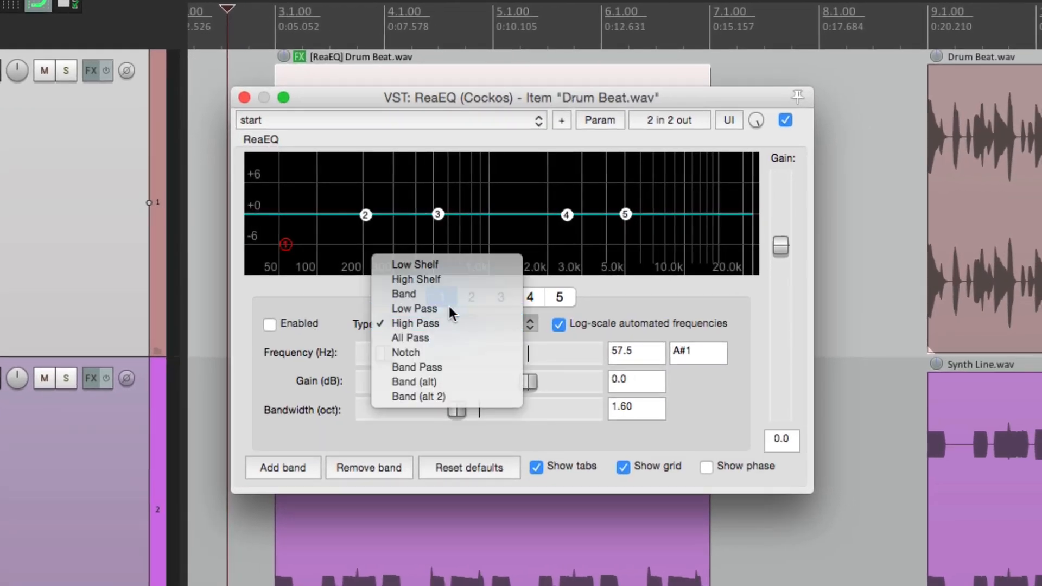
pyautogui.click(269, 324)
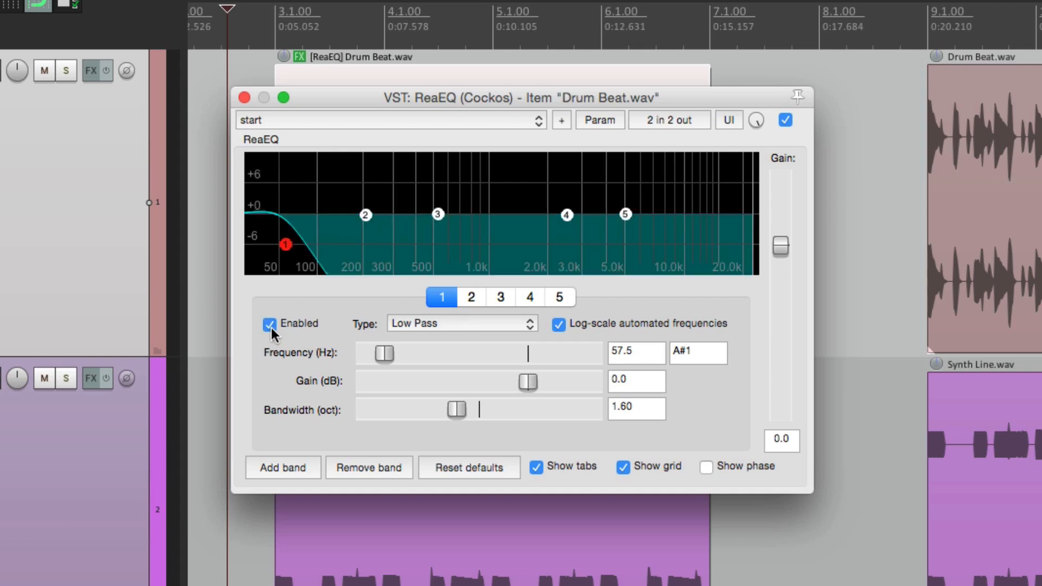
pyautogui.moveTo(458, 412); pyautogui.dragTo(398, 410)
pyautogui.moveTo(384, 353); pyautogui.dragTo(553, 353)
pyautogui.moveTo(398, 410); pyautogui.dragTo(386, 410)
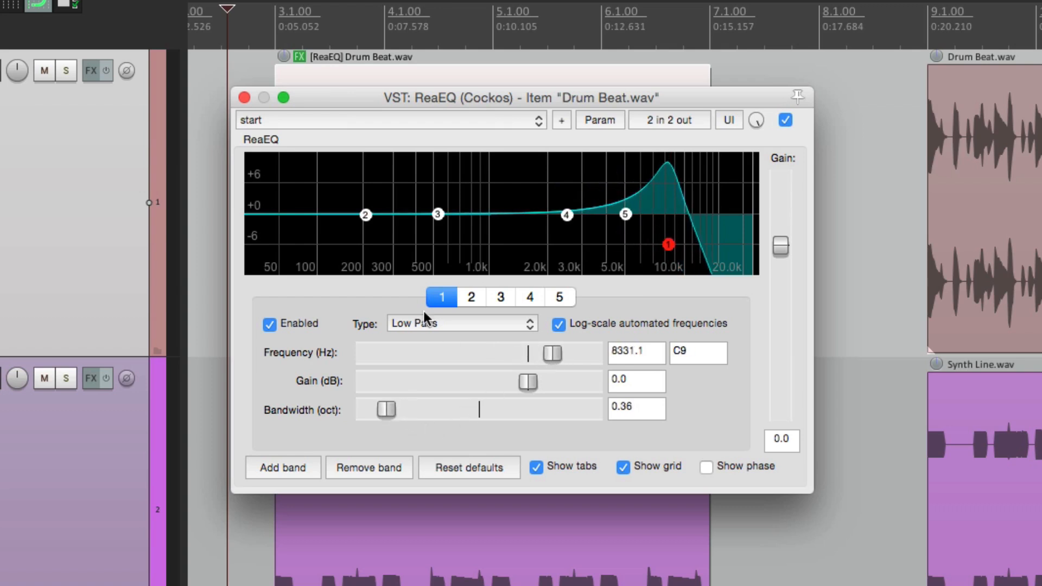
# Play the project from just before the first items and lower the low-pass frequency to 5050.1 Hz while listening.
pyautogui.click(262, 71)
pyautogui.press('space')
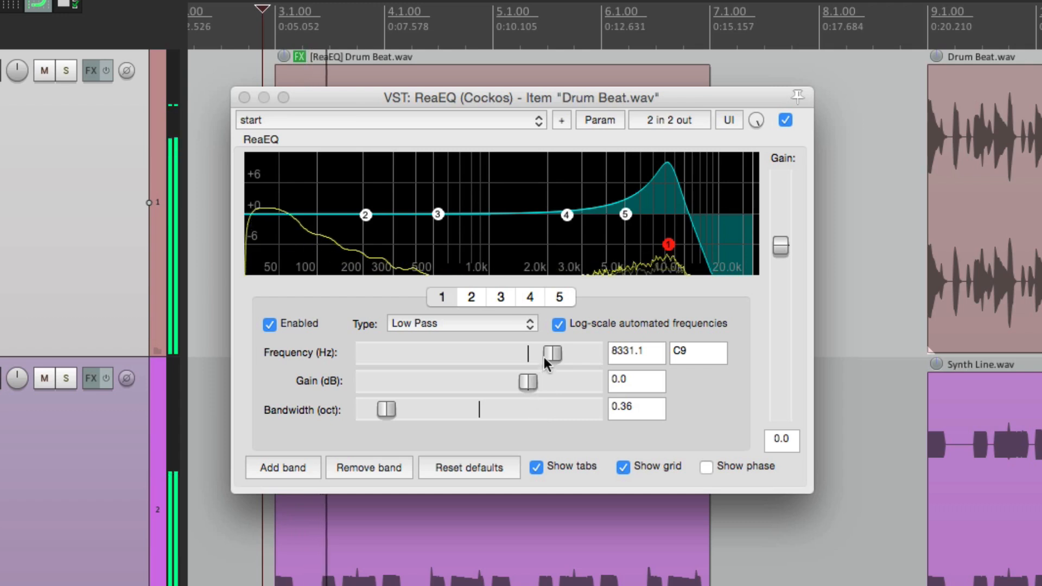
pyautogui.moveTo(544, 357)
pyautogui.mouseDown()
pyautogui.moveTo(508, 353)
pyautogui.moveTo(542, 354)
pyautogui.moveTo(529, 354)
pyautogui.moveTo(531, 366)
pyautogui.mouseUp()
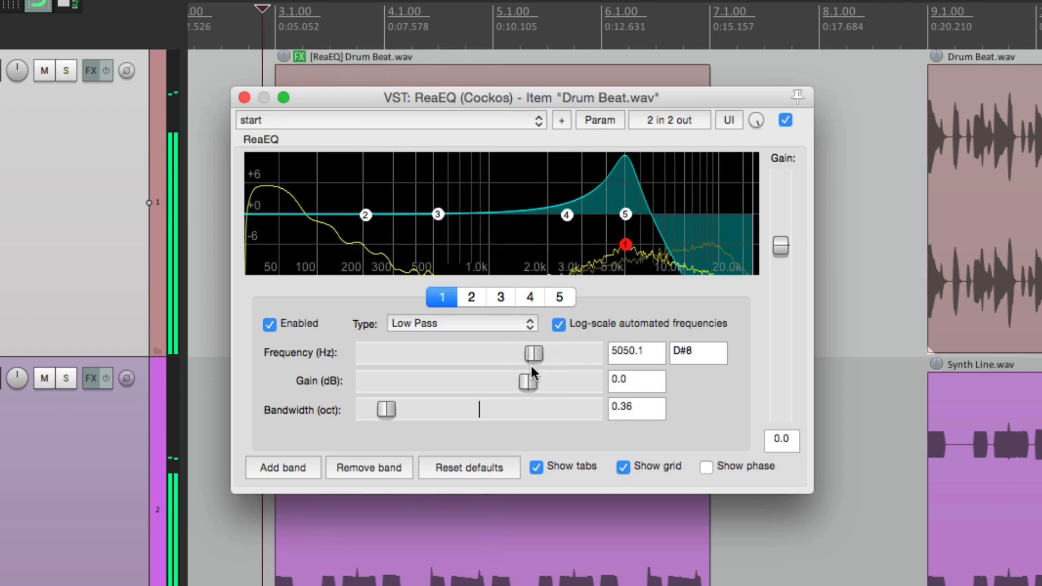
pyautogui.press('space')
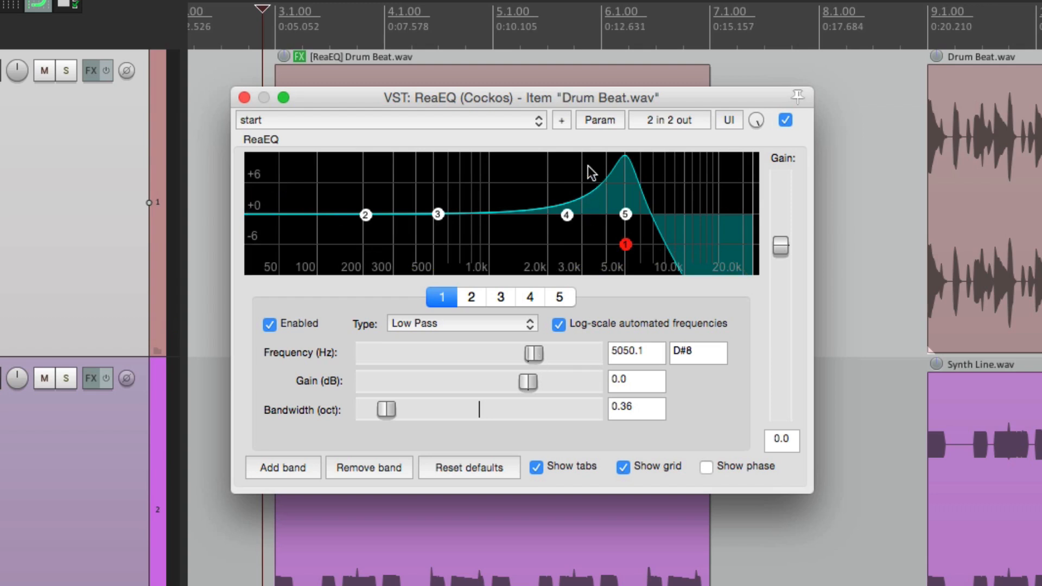
# Enable parameter modulation for the low-pass frequency, with an audio control signal taken from track audio channel 1+2.
pyautogui.click(598, 121)
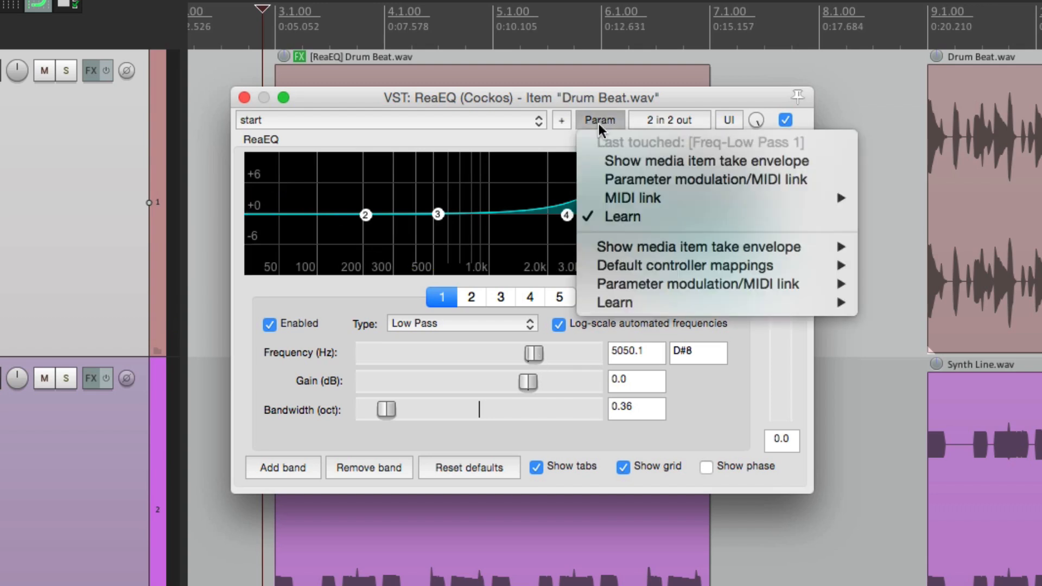
pyautogui.click(600, 180)
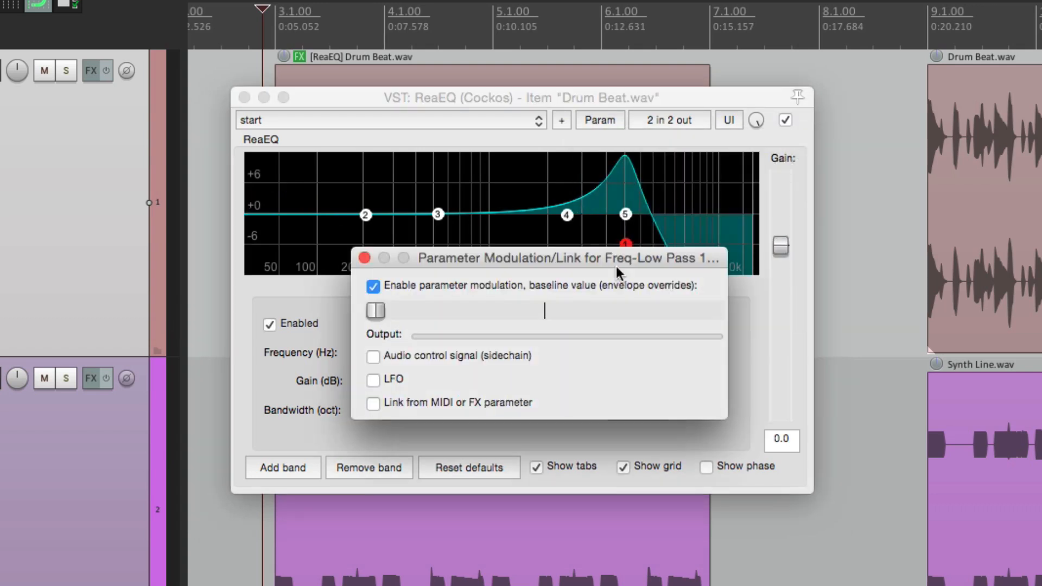
pyautogui.click(373, 360)
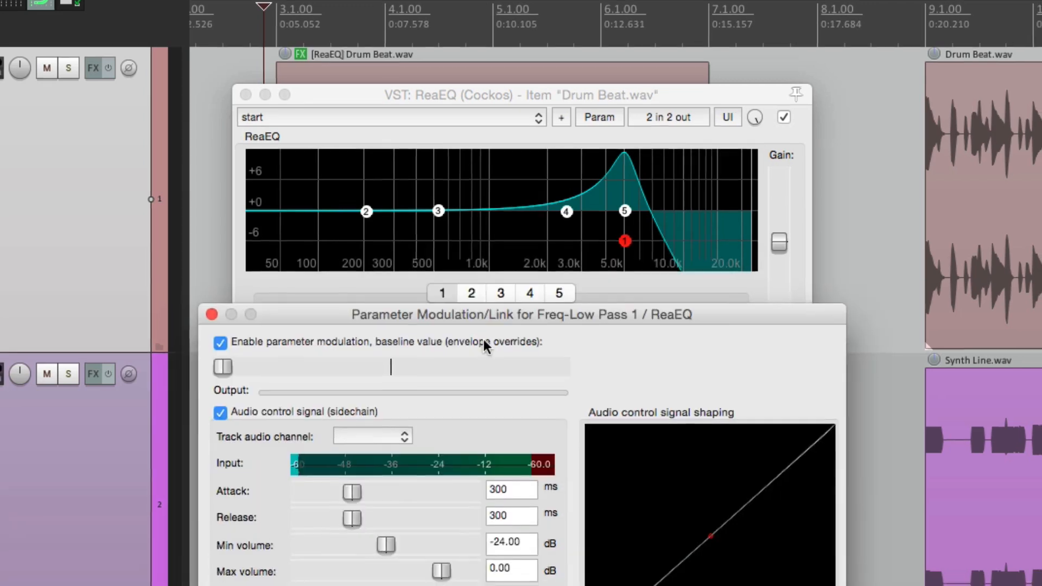
pyautogui.click(379, 442)
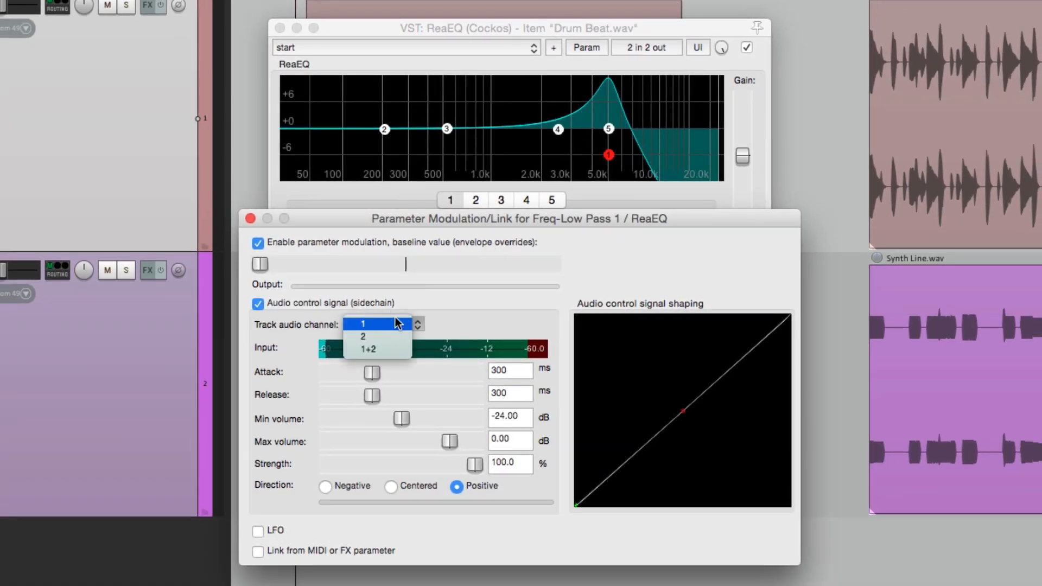
pyautogui.click(400, 349)
# Raise the baseline value of the frequency modulation during playback and close the ReaEQ window.
pyautogui.press('space')
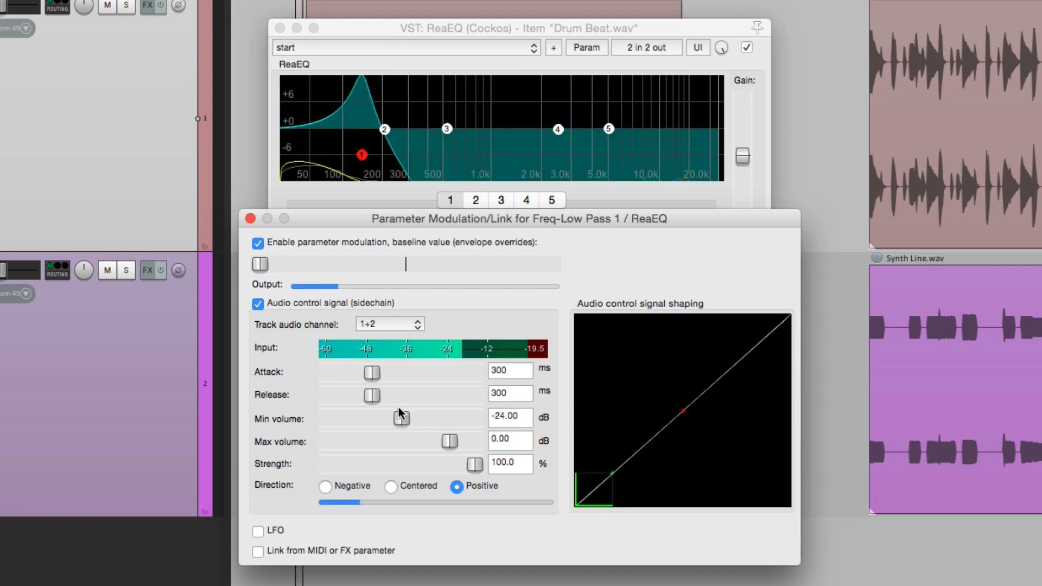
pyautogui.moveTo(272, 262); pyautogui.dragTo(428, 262)
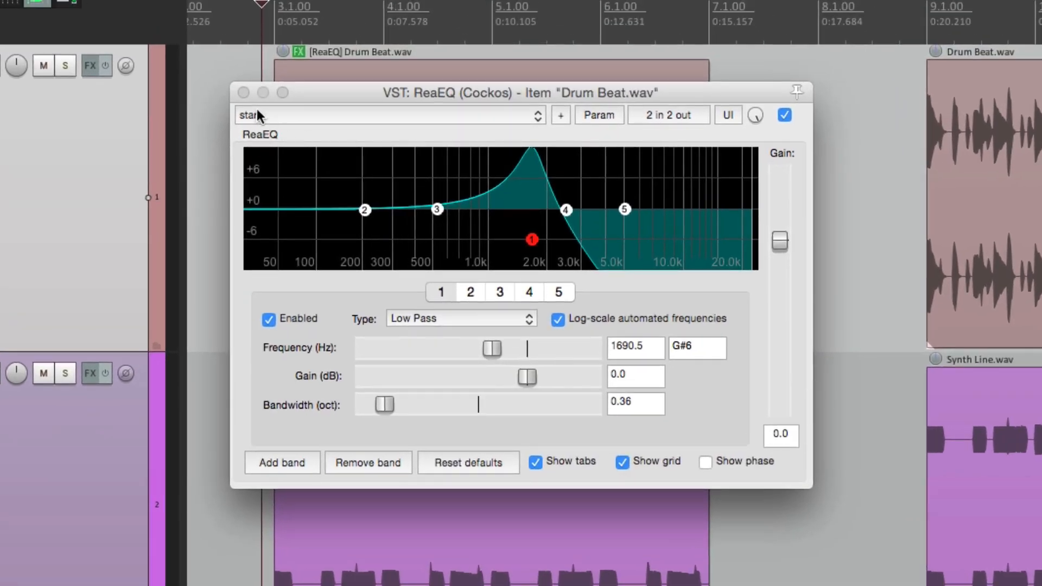
pyautogui.click(243, 92)
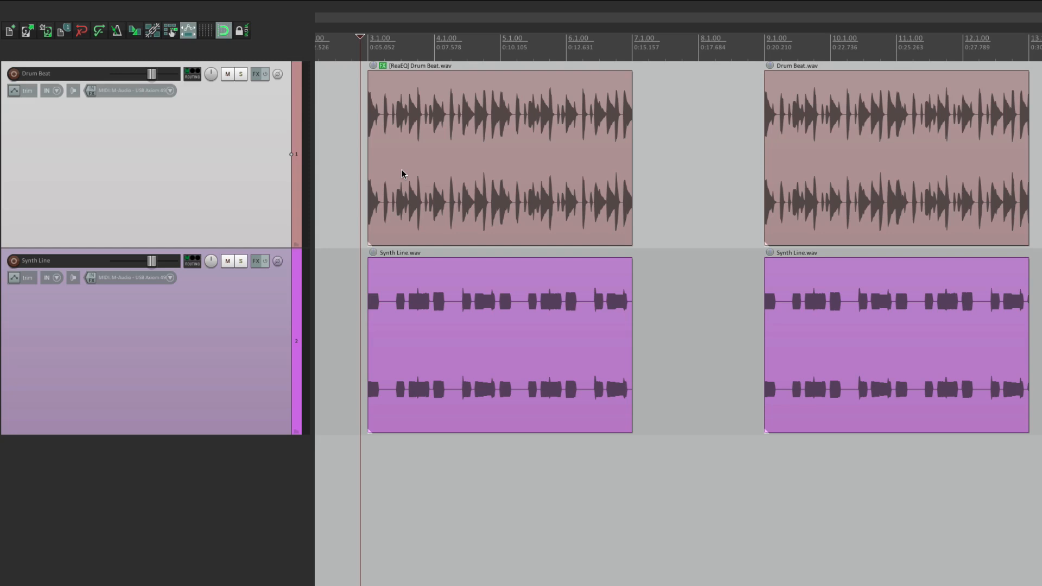
# Play the Drum Beat copy at bar 9 without effects and the ReaEQ-treated item at bar 3 to compare them.
pyautogui.click(427, 119)
pyautogui.hscroll(2, 428, 118)
pyautogui.hscroll(3, 427, 118)
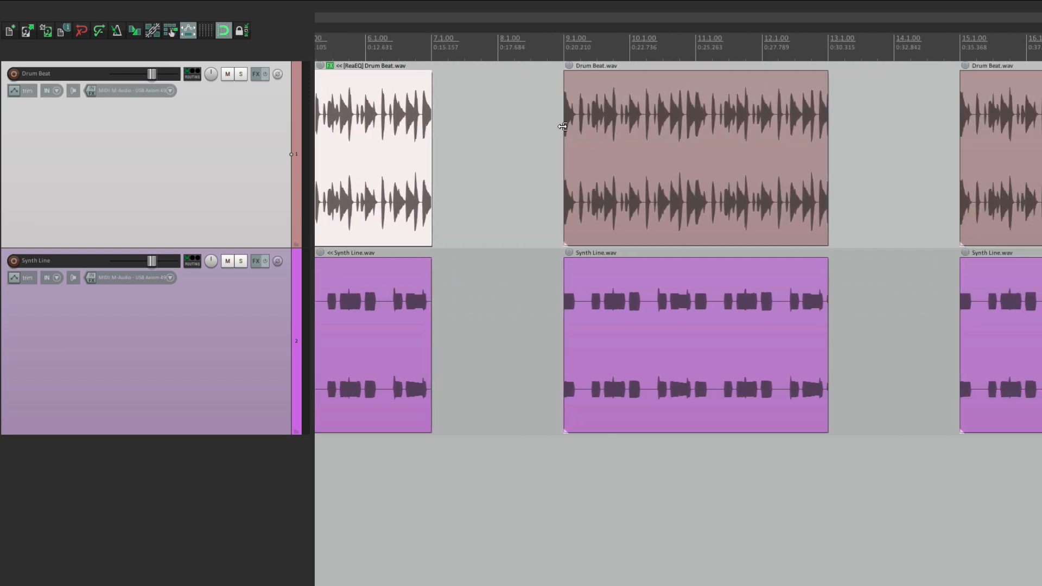
pyautogui.click(554, 127)
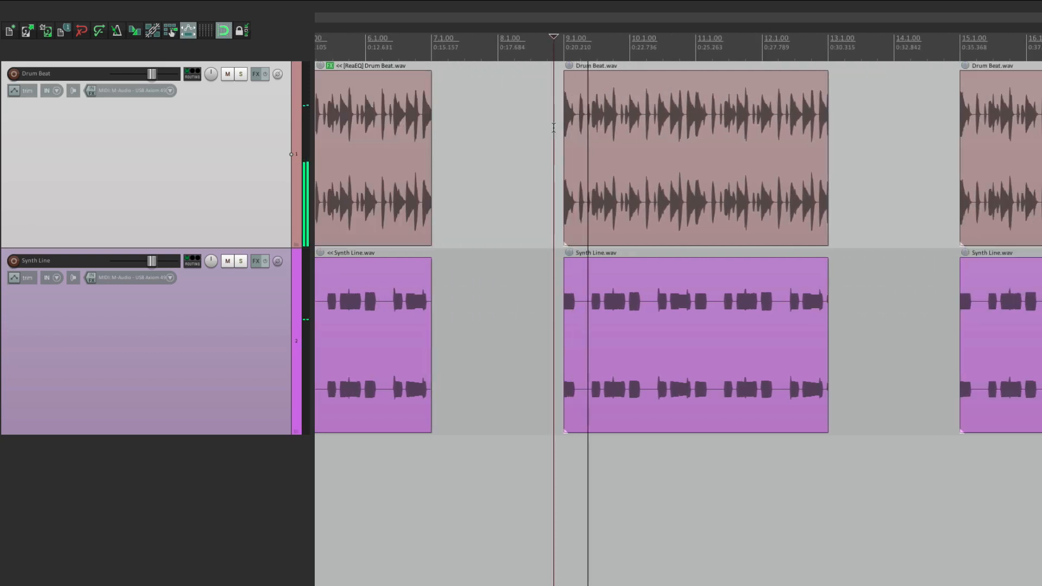
pyautogui.press('space')
pyautogui.hscroll(-5, 410, 124)
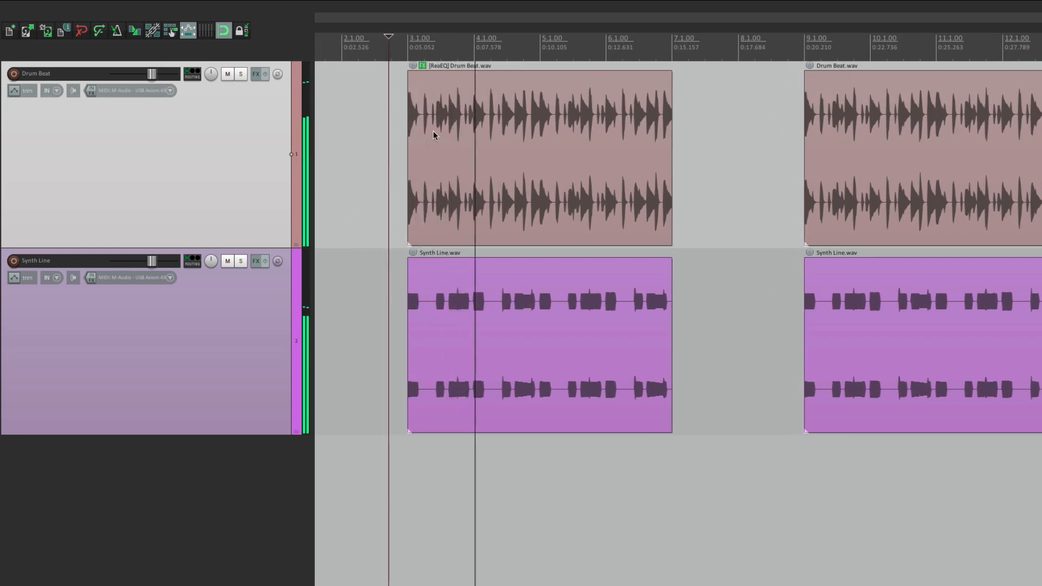
pyautogui.press('space')
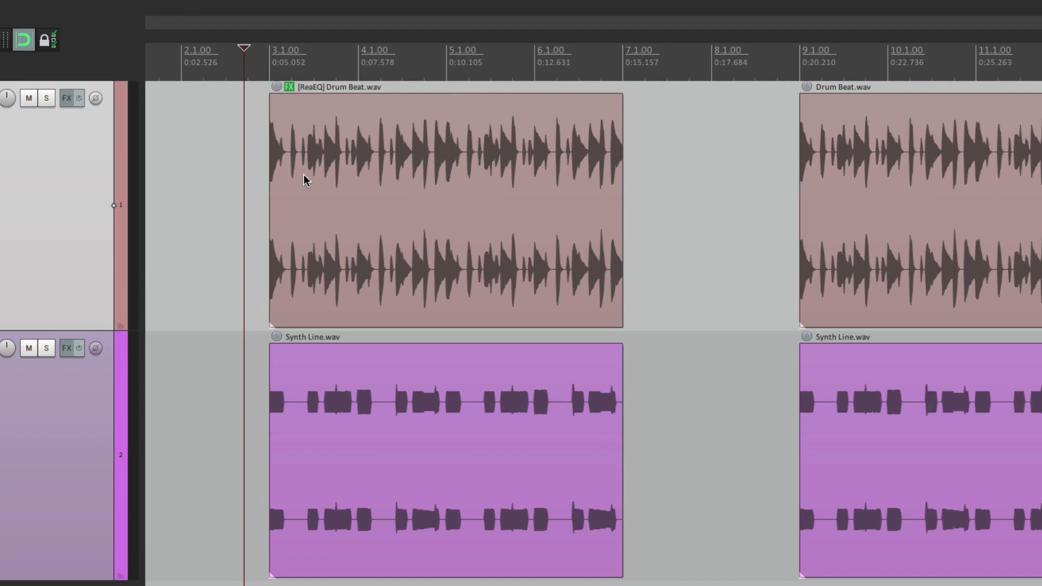
# Show the first Drum Beat item's take pan envelope and shape it from full left to full right at 3.2 and back left at 3.3.
pyautogui.click(324, 149)
pyautogui.rightClick(325, 148)
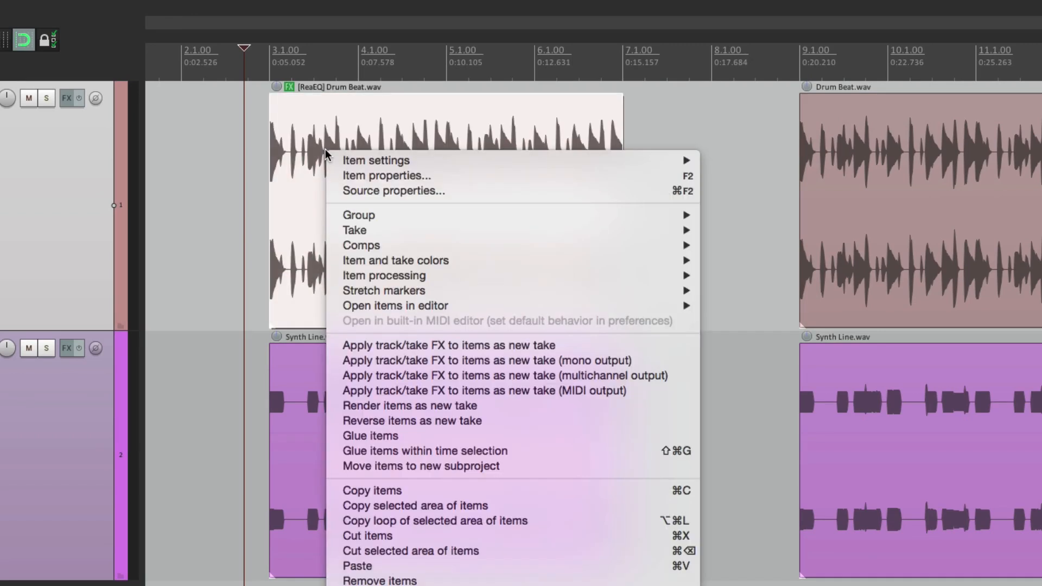
pyautogui.moveTo(333, 236)
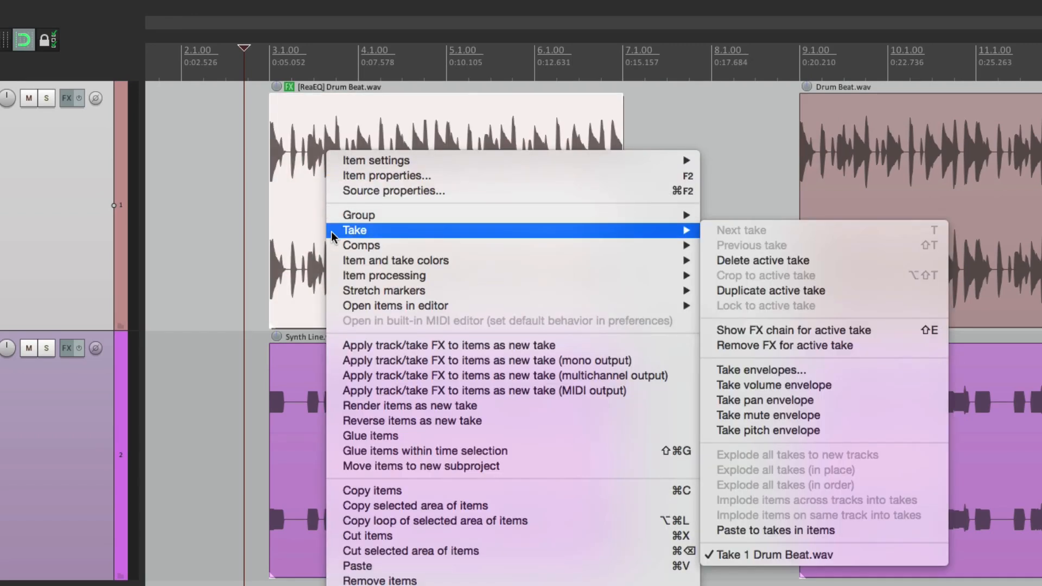
pyautogui.click(857, 403)
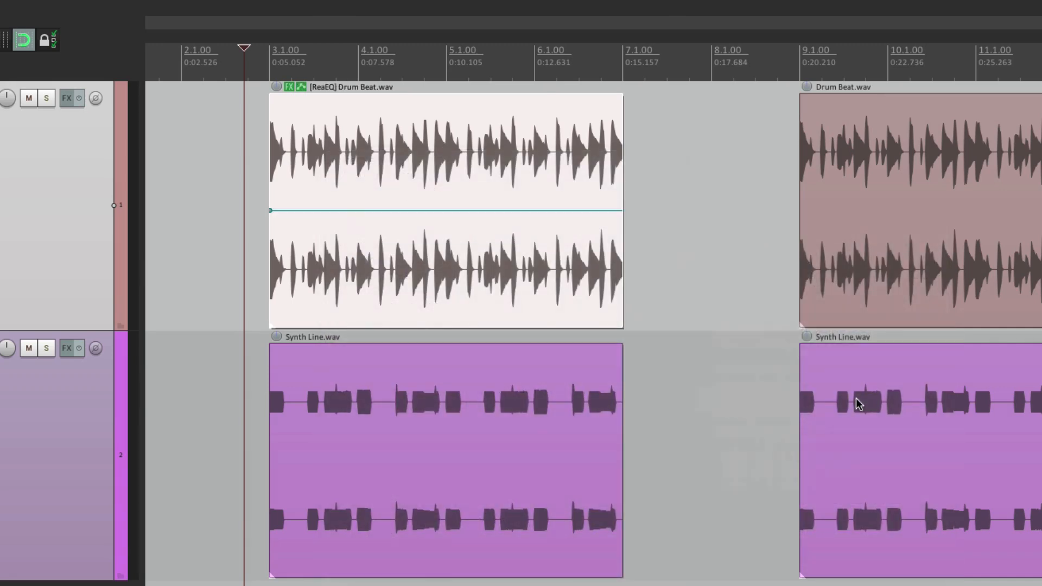
pyautogui.scroll(4, 225, 266)
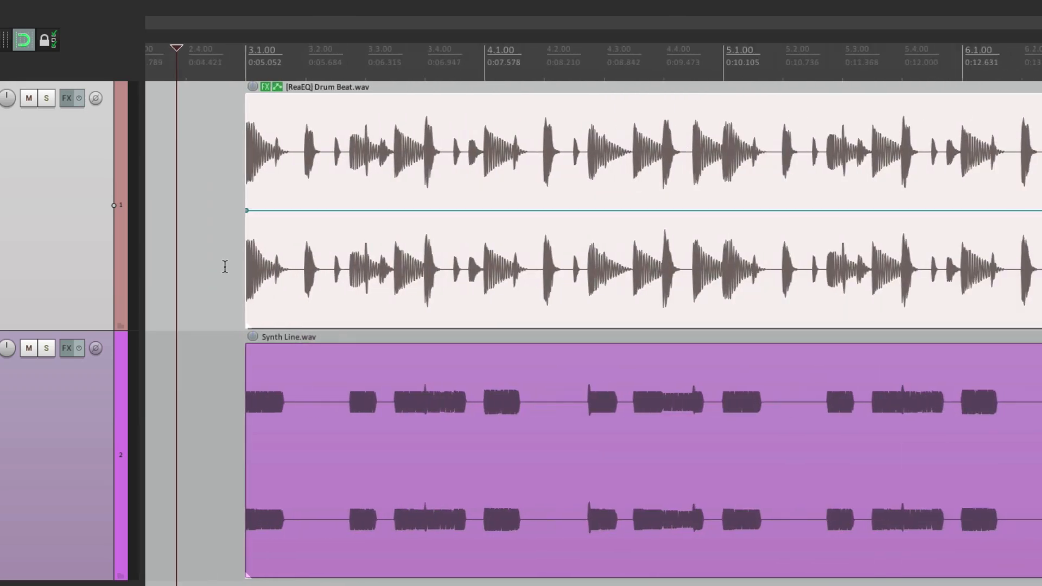
pyautogui.moveTo(245, 213); pyautogui.dragTo(301, 49)
# Copy all points of the first Drum Beat item's take pan envelope and paste them seven times from 3.3 to the item's end.
pyautogui.rightClick(301, 98)
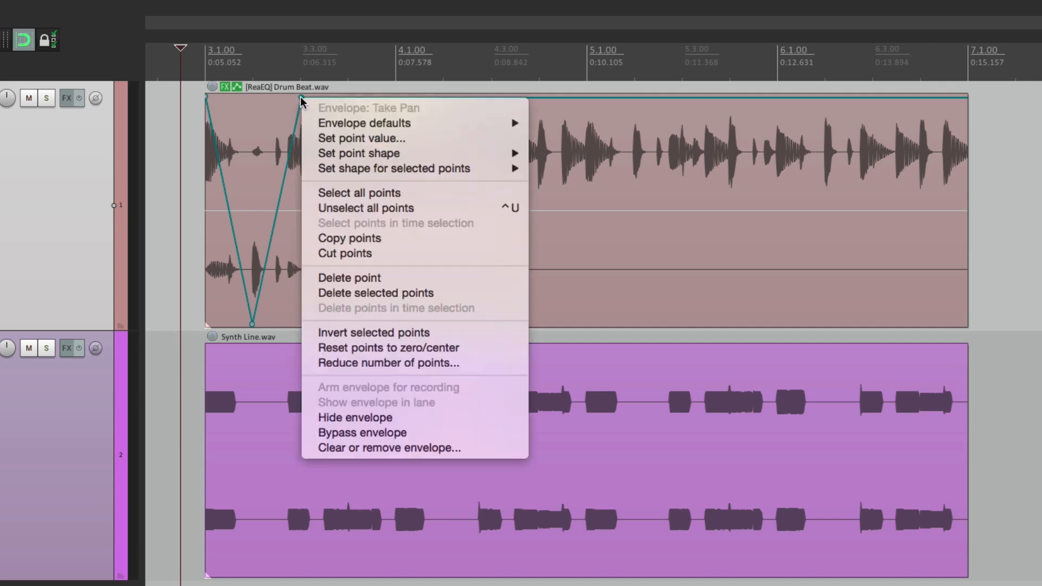
pyautogui.click(323, 193)
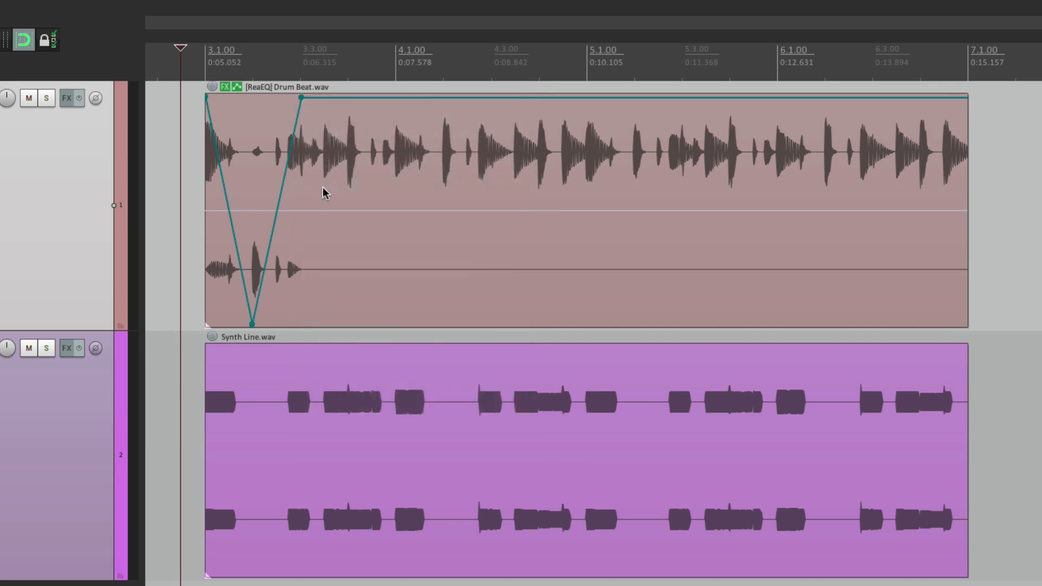
pyautogui.click(301, 282)
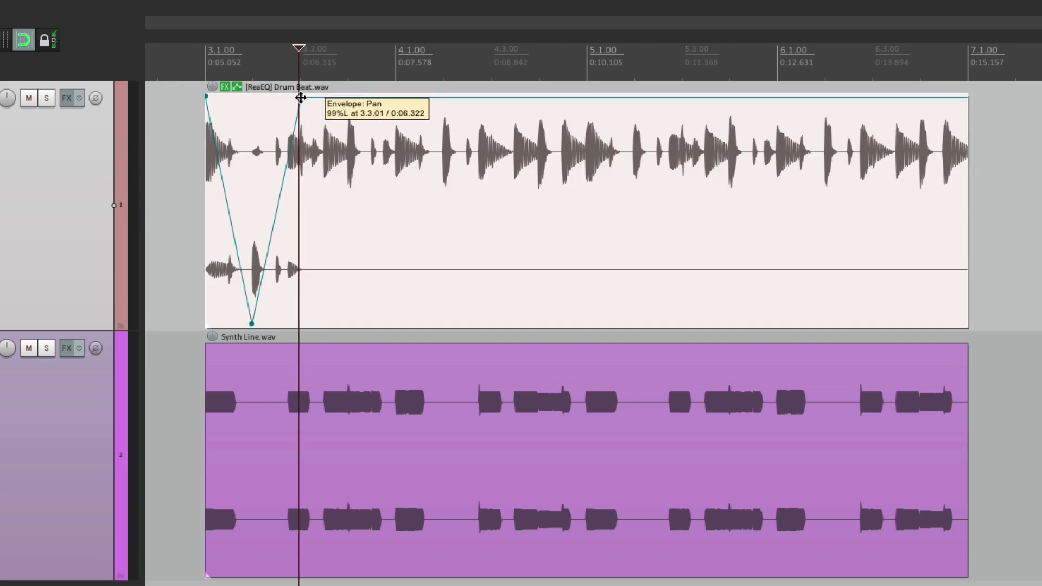
pyautogui.hotkey('ctrl', 'v')
pyautogui.hotkey('ctrl', 'v')
pyautogui.hotkey('ctrl', 'v')
pyautogui.hotkey('ctrl', 'v')
pyautogui.hotkey('ctrl', 'v')
pyautogui.hotkey('ctrl', 'v')
pyautogui.hotkey('ctrl', 'v')
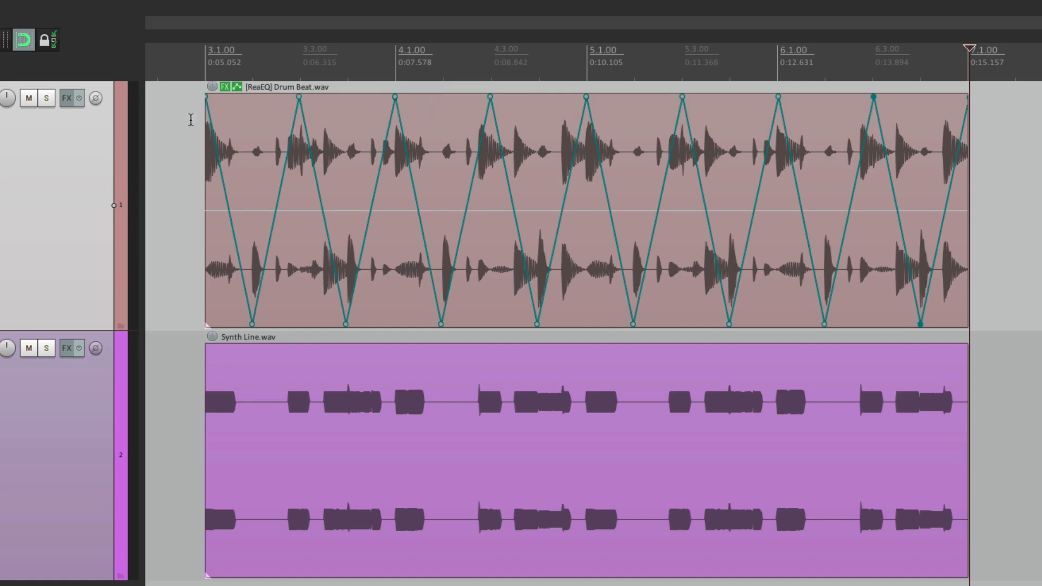
# Play the Drum Beat item with the repeated pan pattern at bar 3 and the untreated copy at bar 9 to compare them.
pyautogui.click(183, 144)
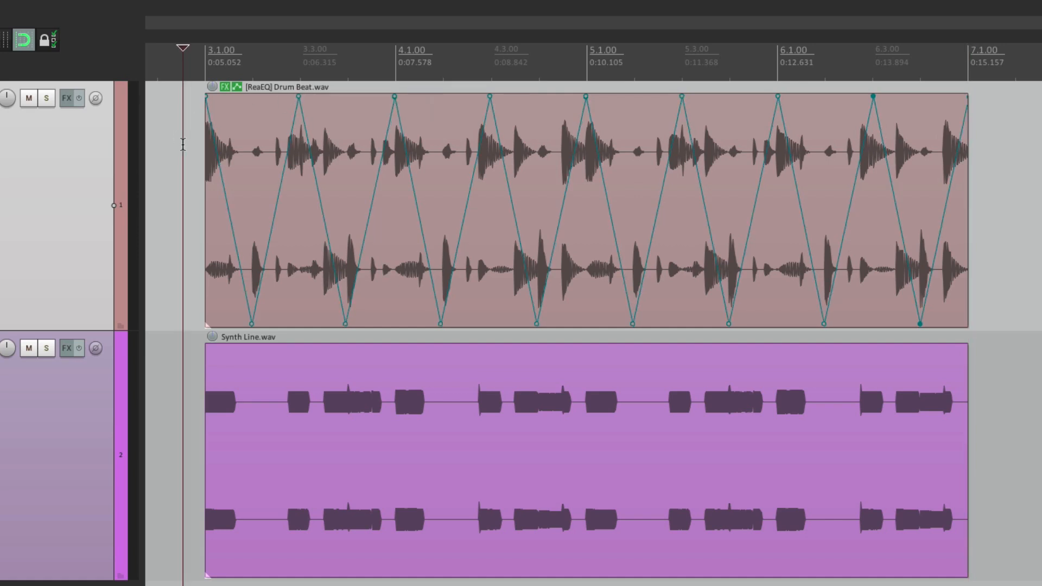
pyautogui.press('space')
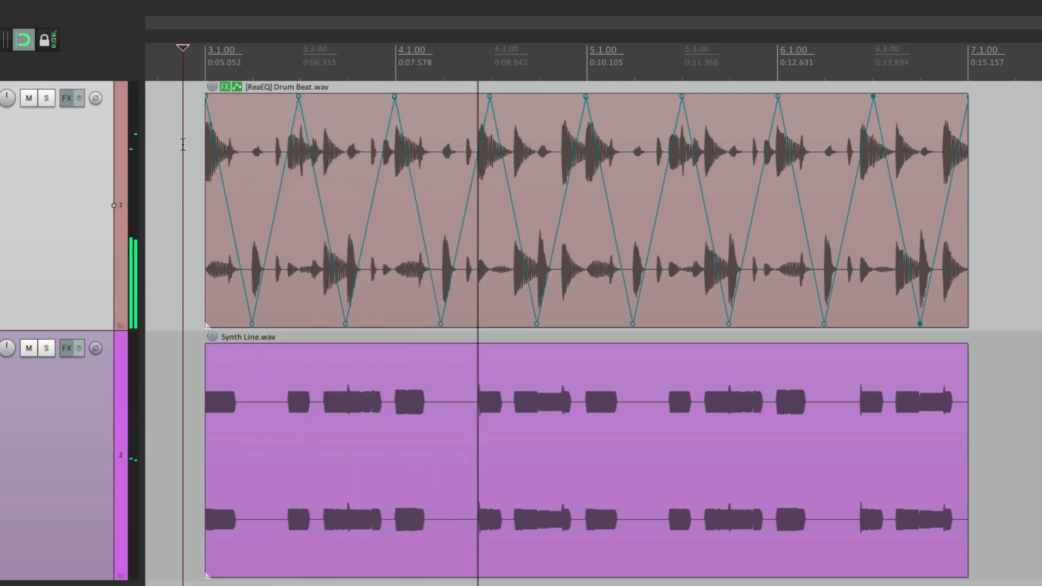
pyautogui.press('space')
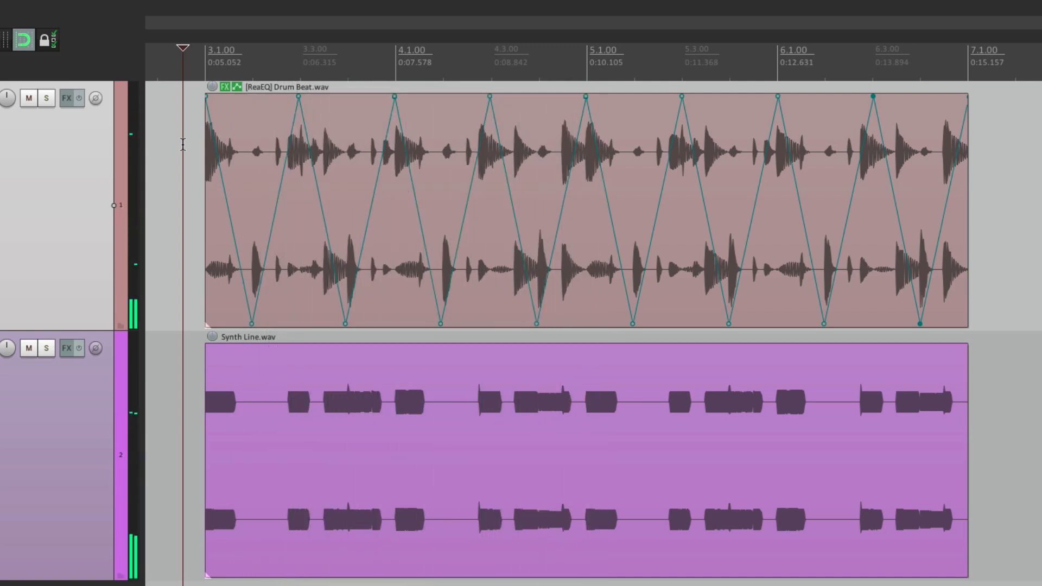
pyautogui.scroll(-4, 206, 189)
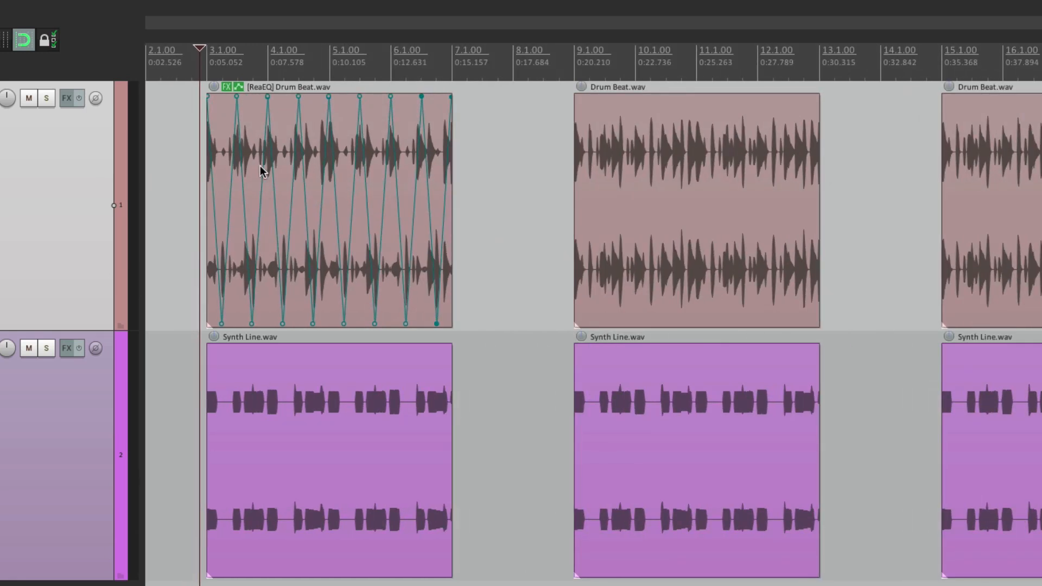
pyautogui.click(563, 176)
pyautogui.press('space')
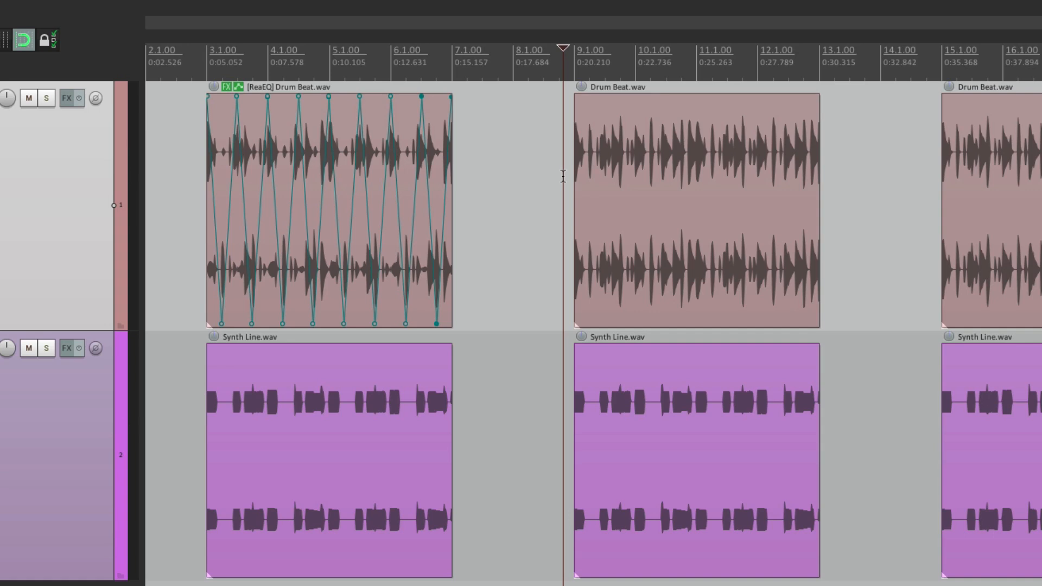
pyautogui.press('space')
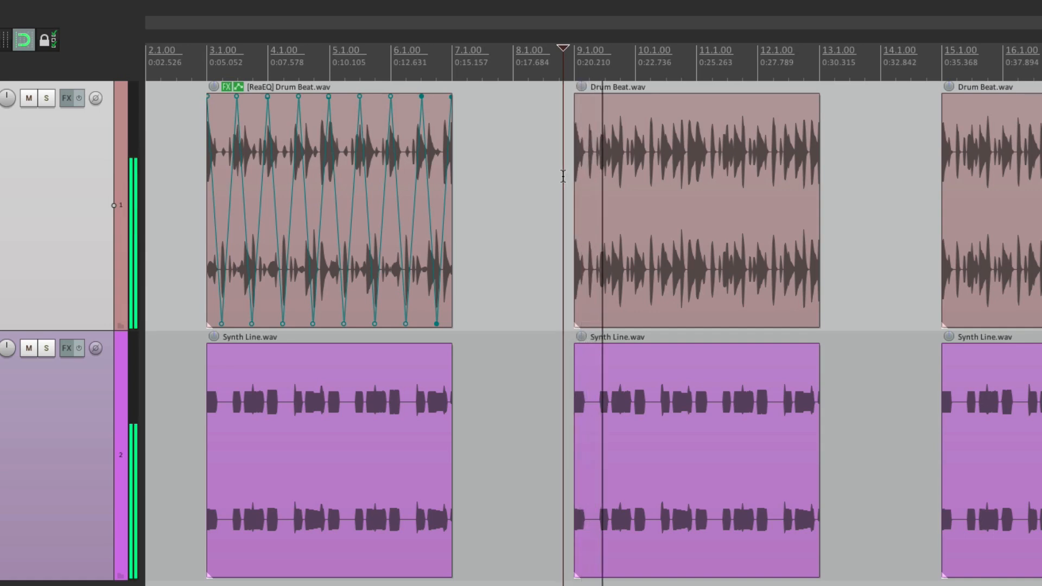
pyautogui.press('space')
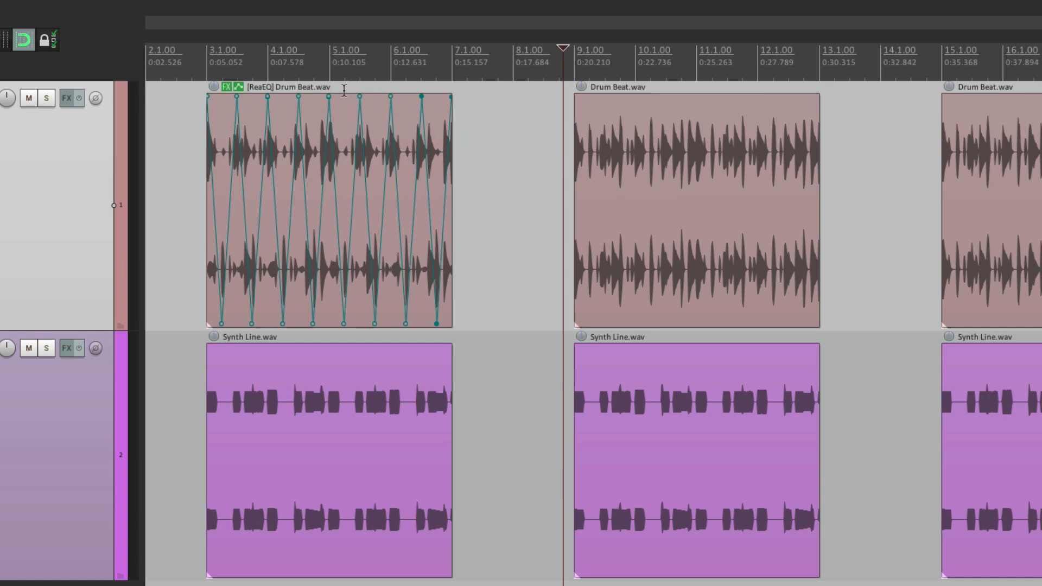
# Set the pitch adjustment of the first Drum Beat item to 20 semitones in its item properties.
pyautogui.doubleClick(312, 123)
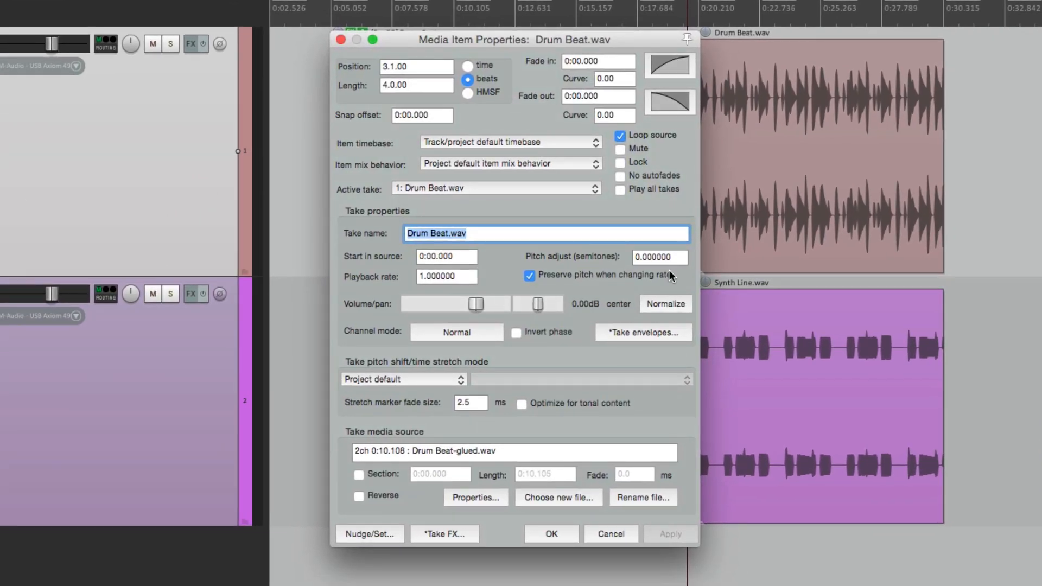
pyautogui.click(651, 256)
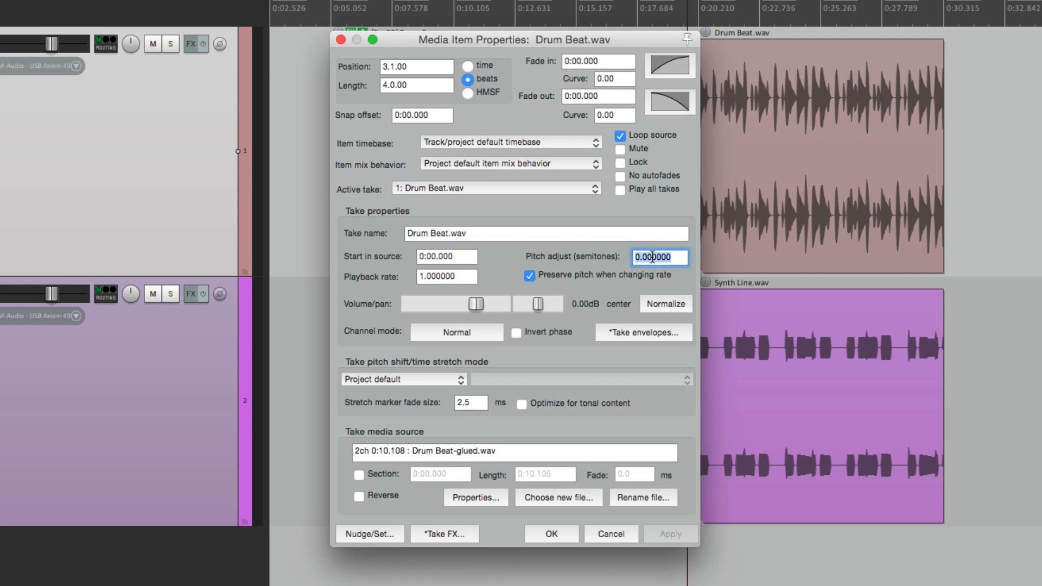
pyautogui.write('20')
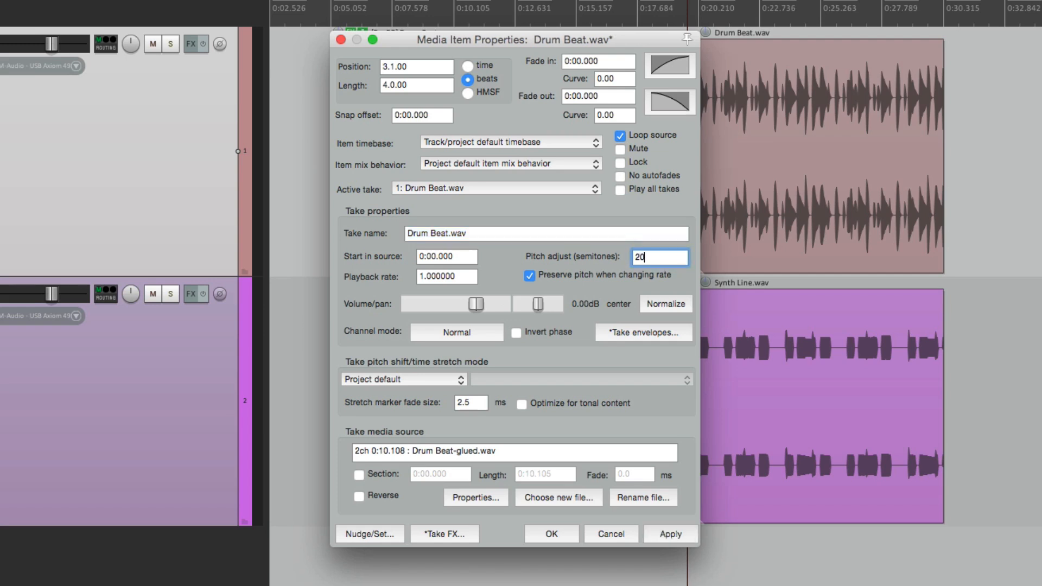
pyautogui.click(550, 535)
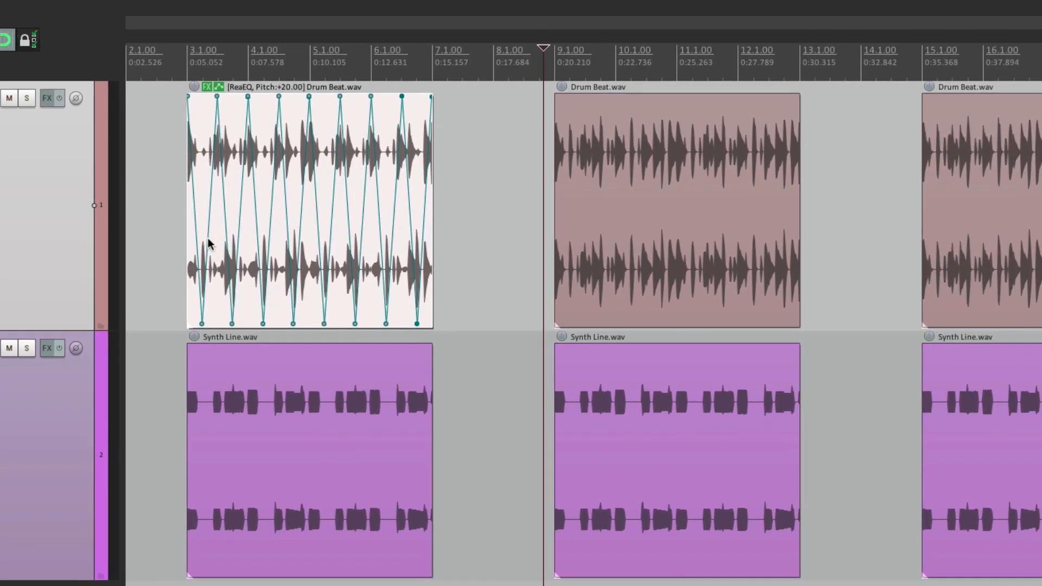
# Play the pitch-shifted Drum Beat item from just before bar 3 to hear the change.
pyautogui.click(323, 161)
pyautogui.press('space')
pyautogui.scroll(1, 182, 211)
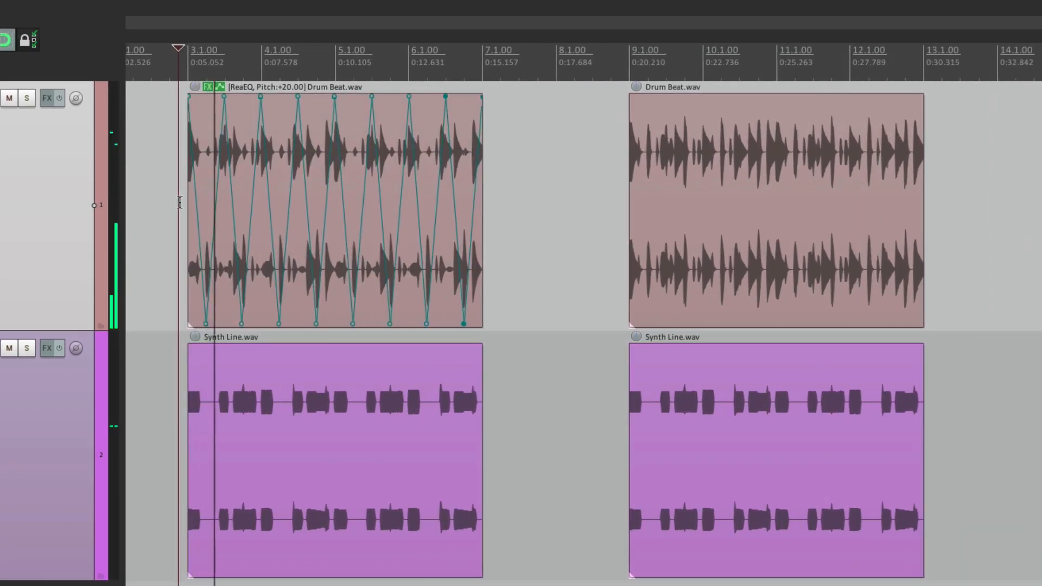
pyautogui.scroll(5, 189, 203)
pyautogui.scroll(-4, 249, 221)
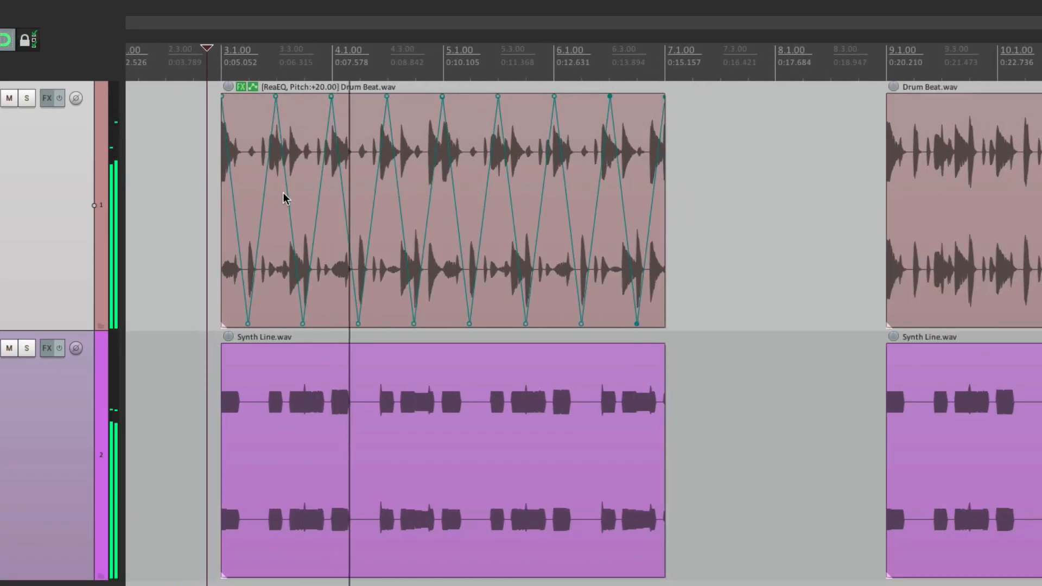
pyautogui.scroll(-2, 285, 201)
pyautogui.hscroll(1, 283, 197)
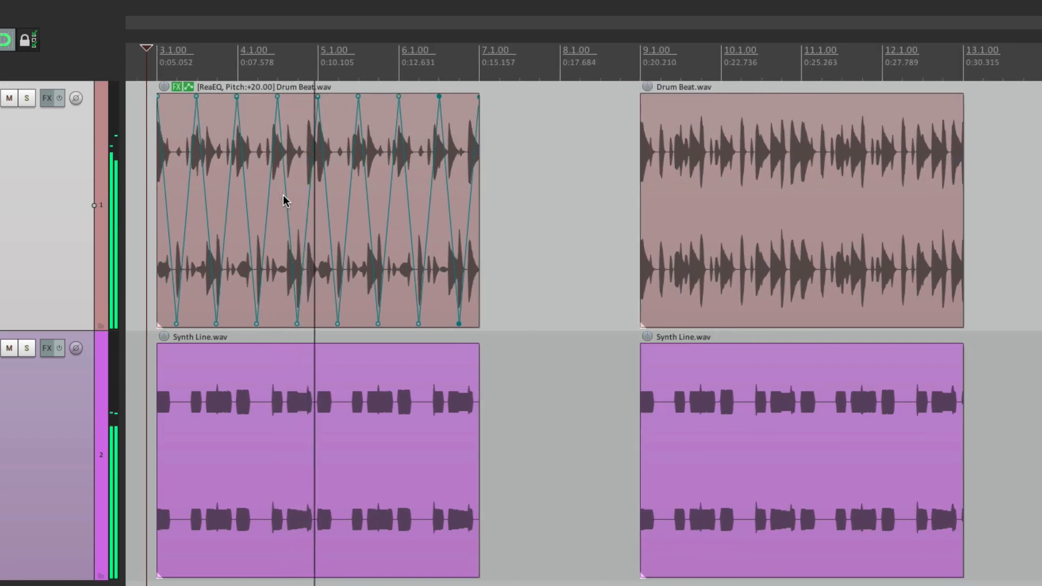
pyautogui.press('space')
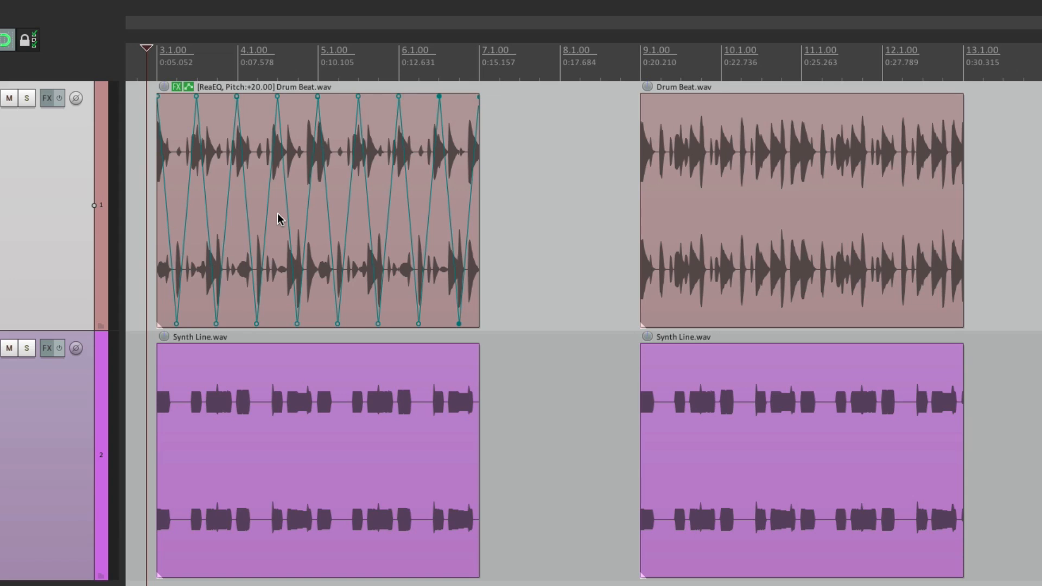
# Set the active take of the first Drum Beat item to a custom green color.
pyautogui.click(252, 149)
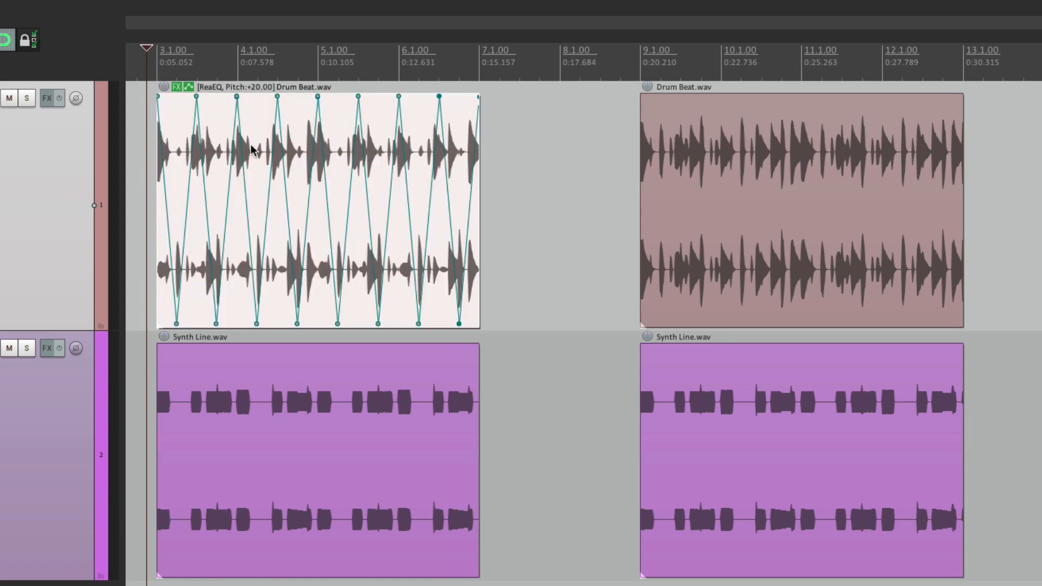
pyautogui.rightClick(251, 149)
pyautogui.moveTo(262, 262)
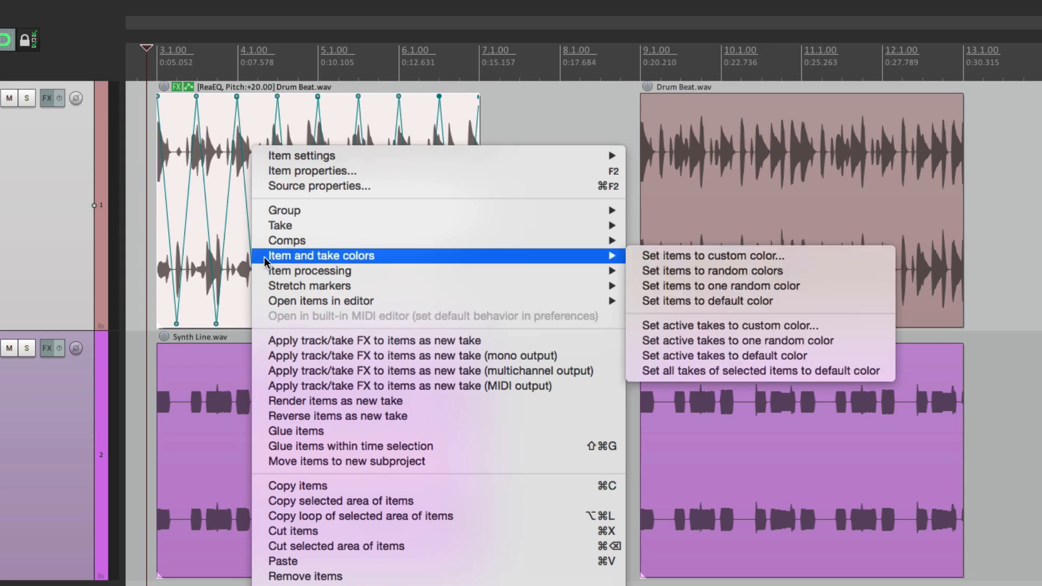
pyautogui.click(689, 325)
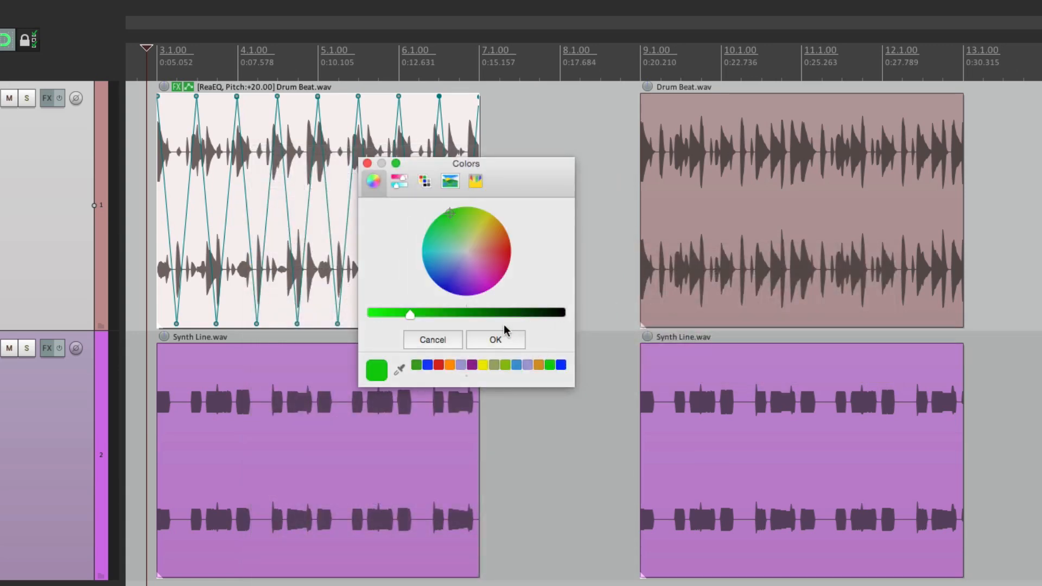
pyautogui.click(495, 340)
pyautogui.click(152, 173)
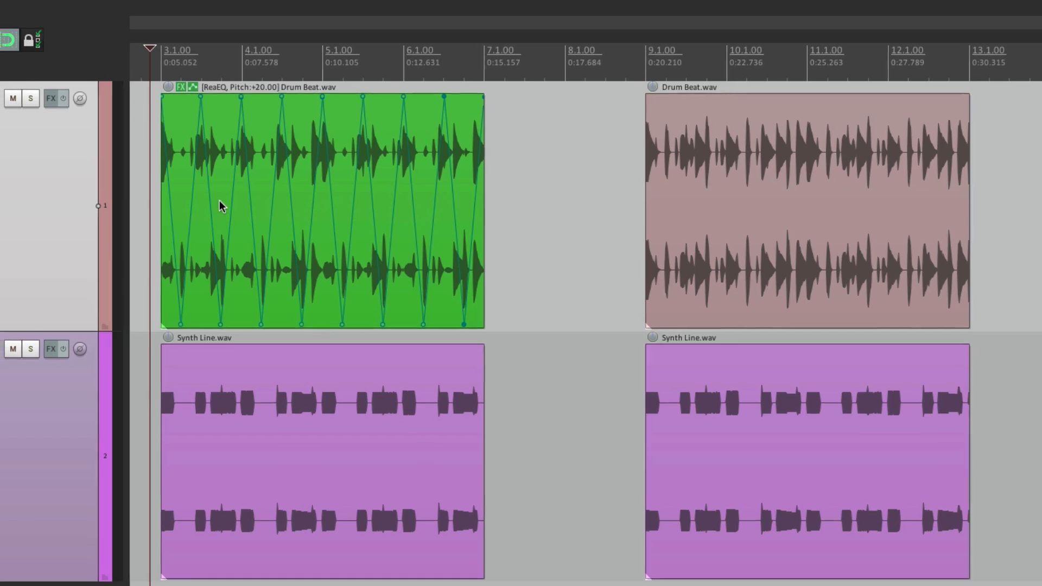
# Propagate the green Drum Beat take to similarly-named active takes on the track.
pyautogui.scroll(-3, 219, 201)
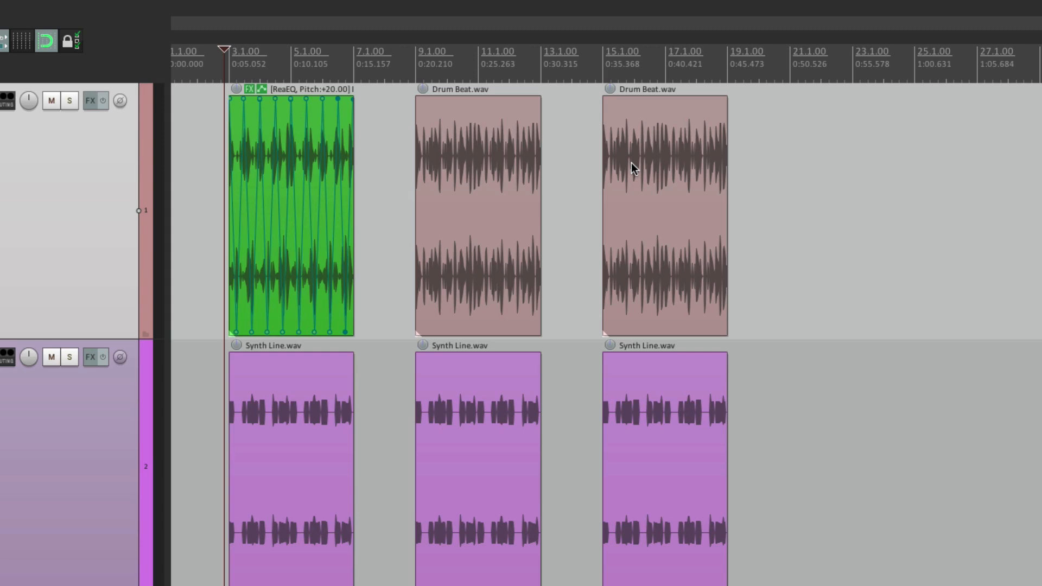
pyautogui.click(287, 129)
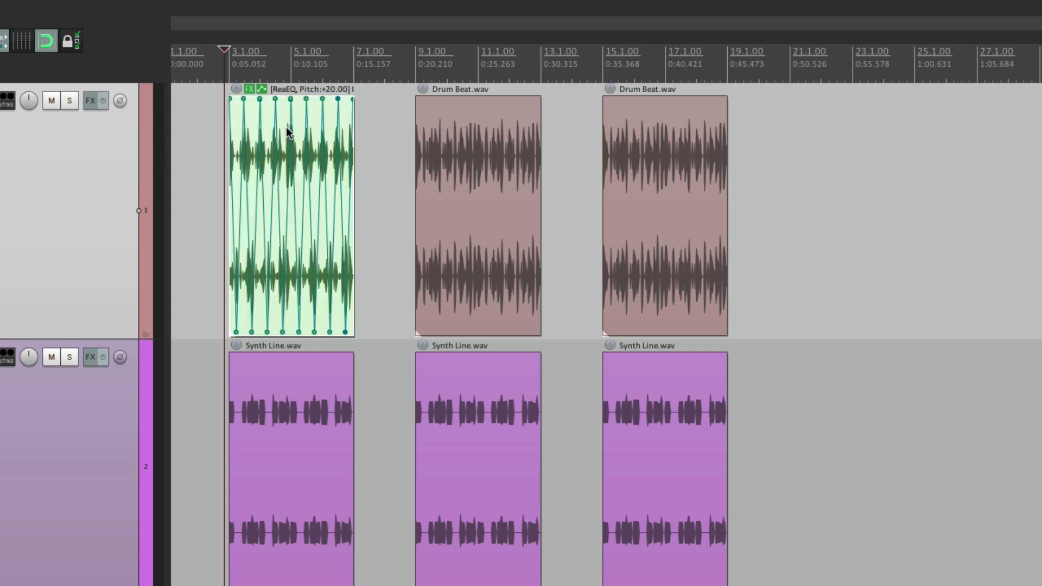
pyautogui.rightClick(287, 129)
pyautogui.moveTo(292, 253)
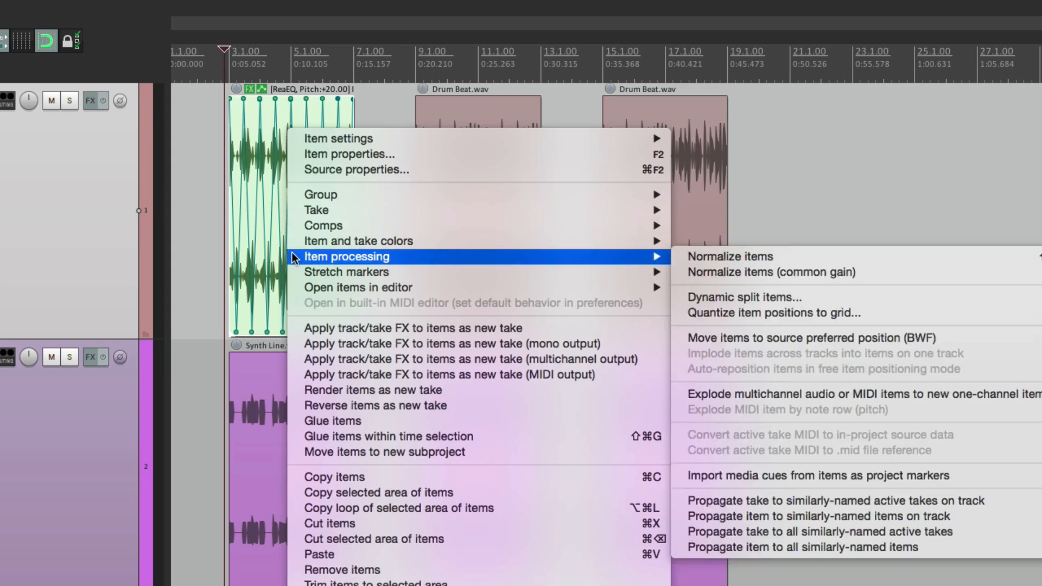
pyautogui.click(767, 506)
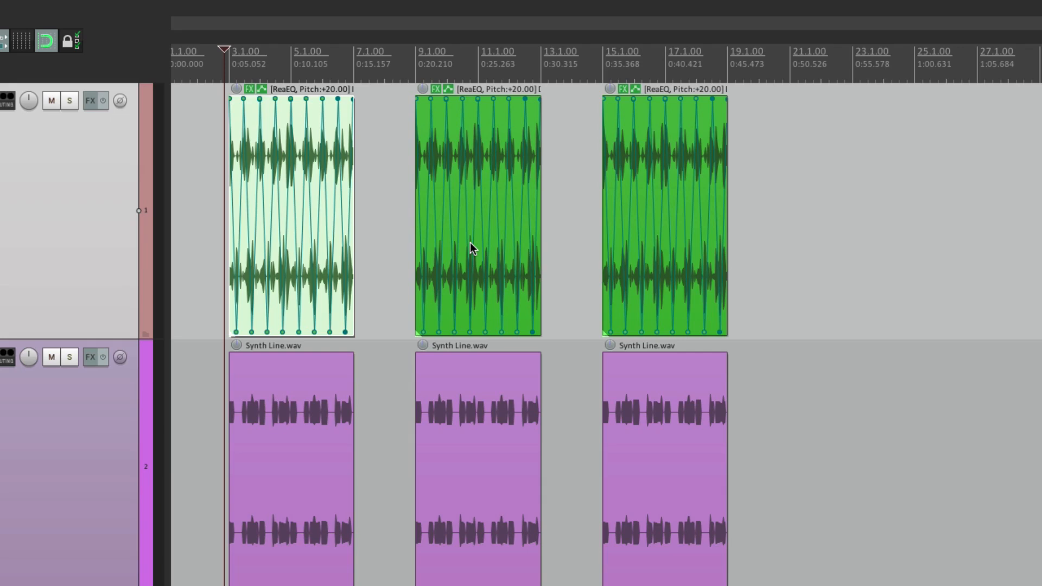
# Play the propagated Drum Beat copies at bars 9 and 15, and undo the take propagation.
pyautogui.scroll(4, 435, 226)
pyautogui.click(338, 195)
pyautogui.press('space')
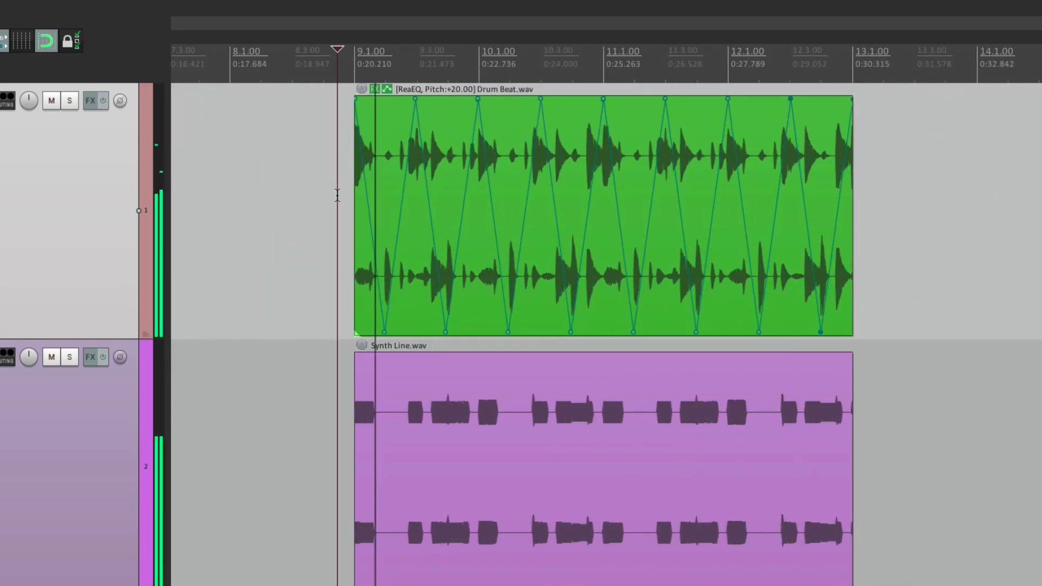
pyautogui.scroll(-4, 530, 208)
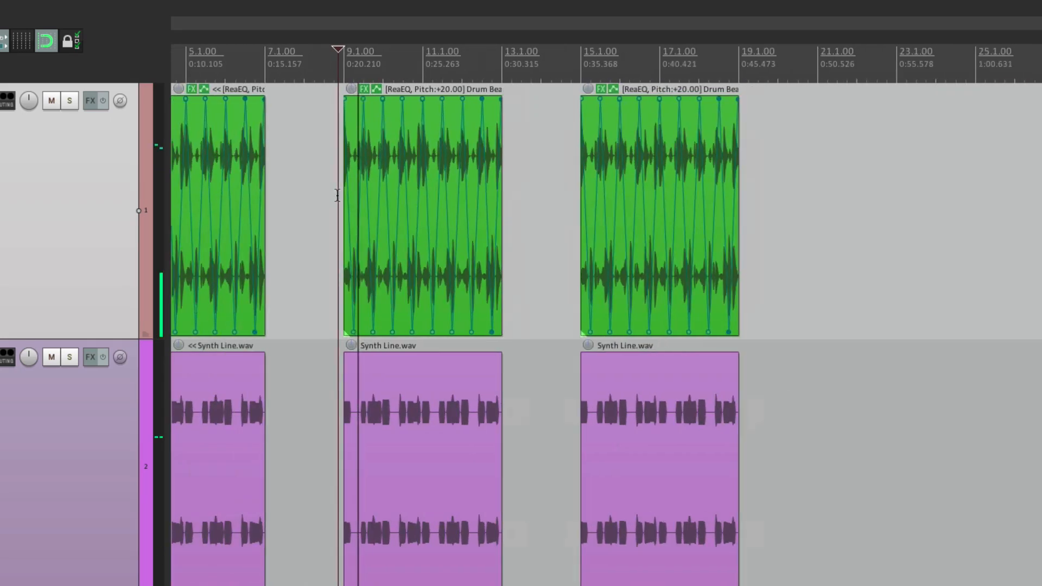
pyautogui.click(577, 186)
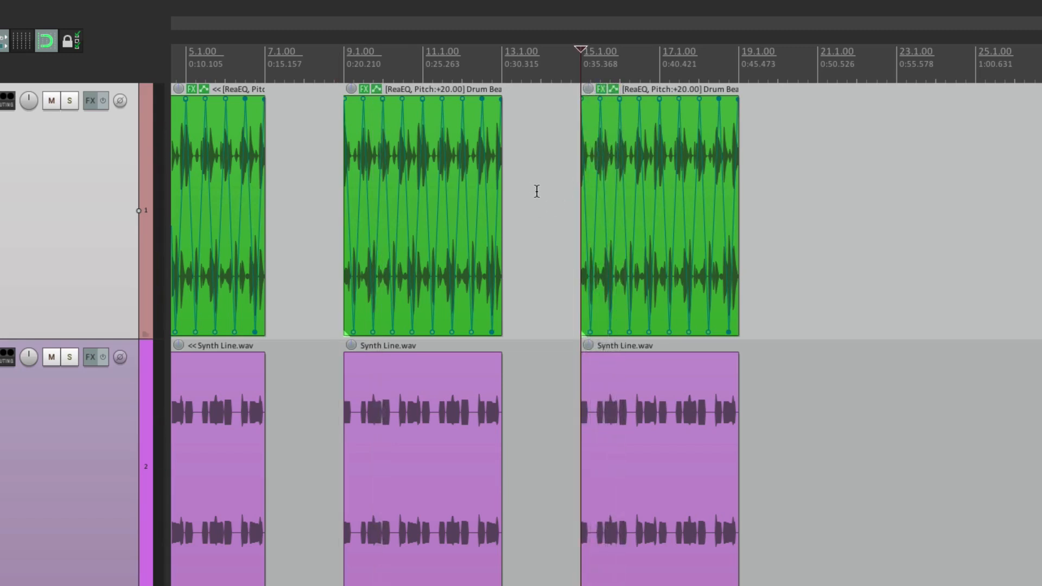
pyautogui.hscroll(-3, 536, 190)
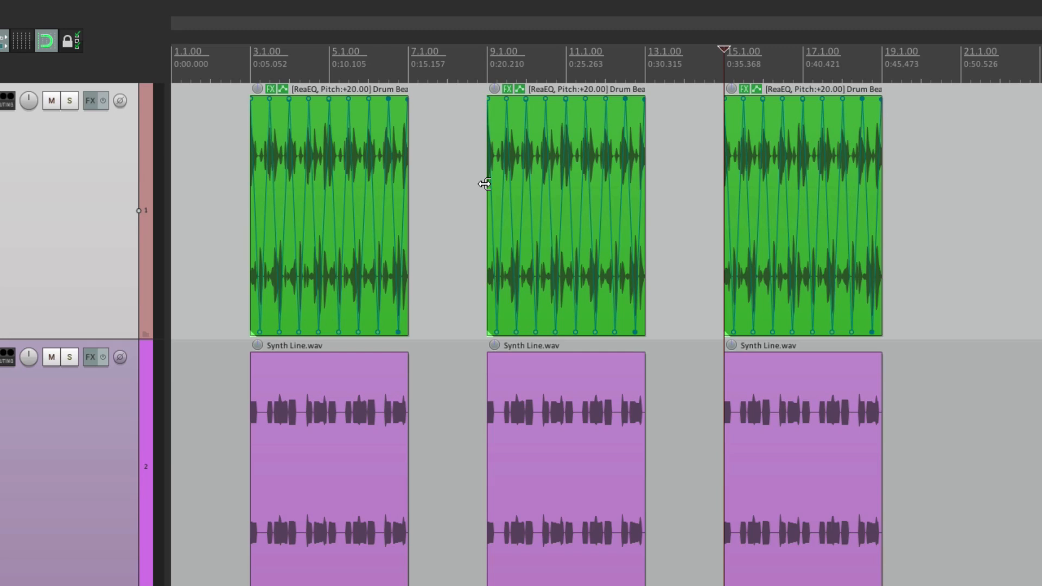
pyautogui.press('super+z')
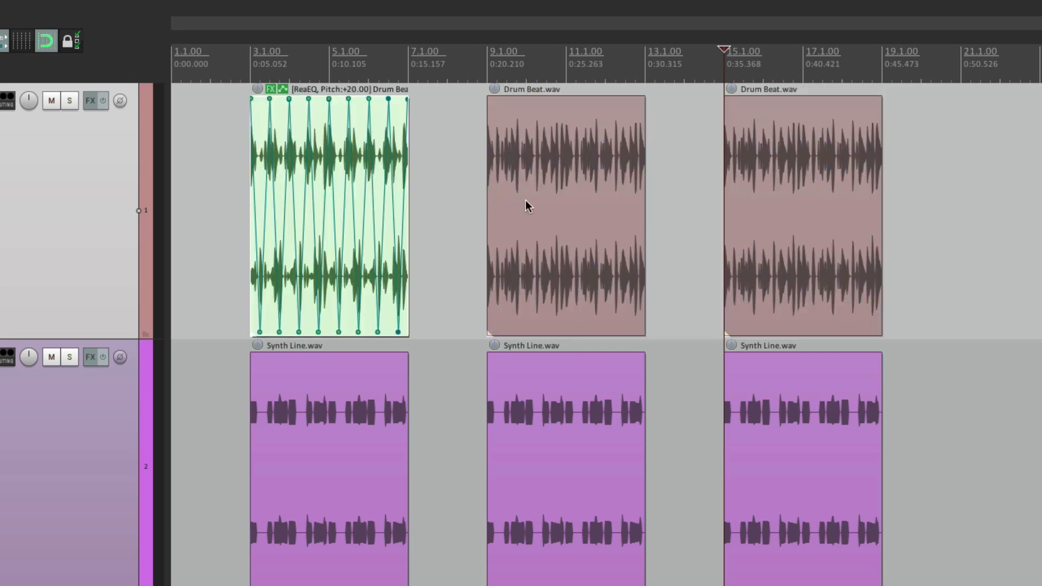
# Shorten the Drum Beat copy at bar 9 to end at 11.1.00 and the copy at bar 15 to end at 18.1.00.
pyautogui.scroll(2, 524, 198)
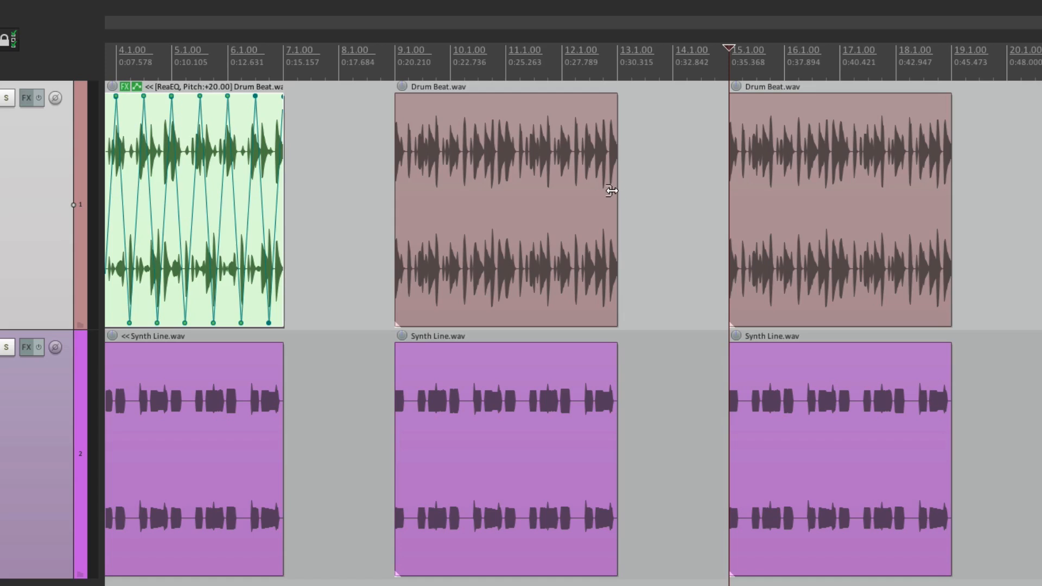
pyautogui.moveTo(611, 190); pyautogui.dragTo(505, 202)
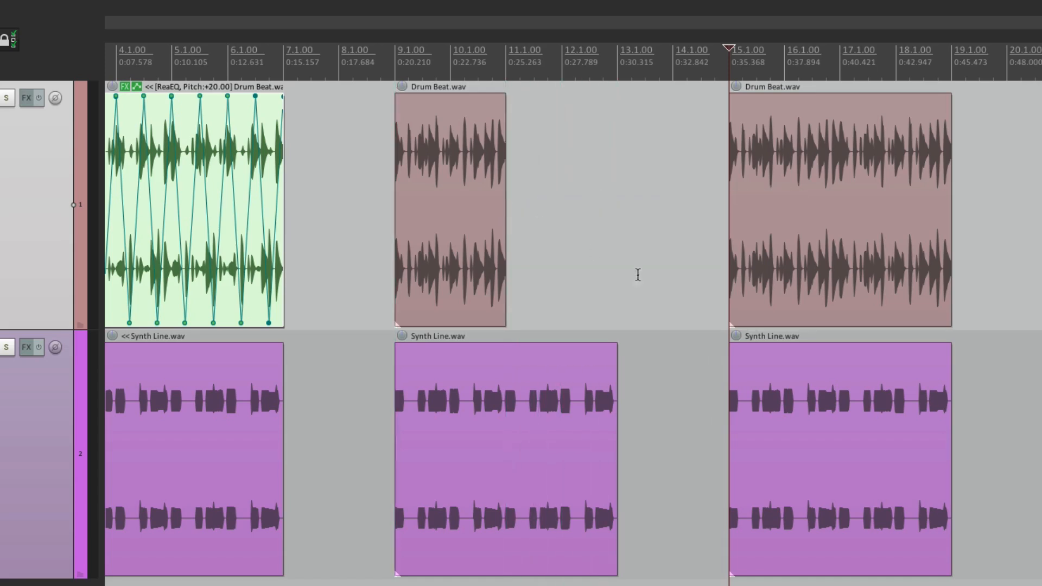
pyautogui.moveTo(947, 202); pyautogui.dragTo(896, 211)
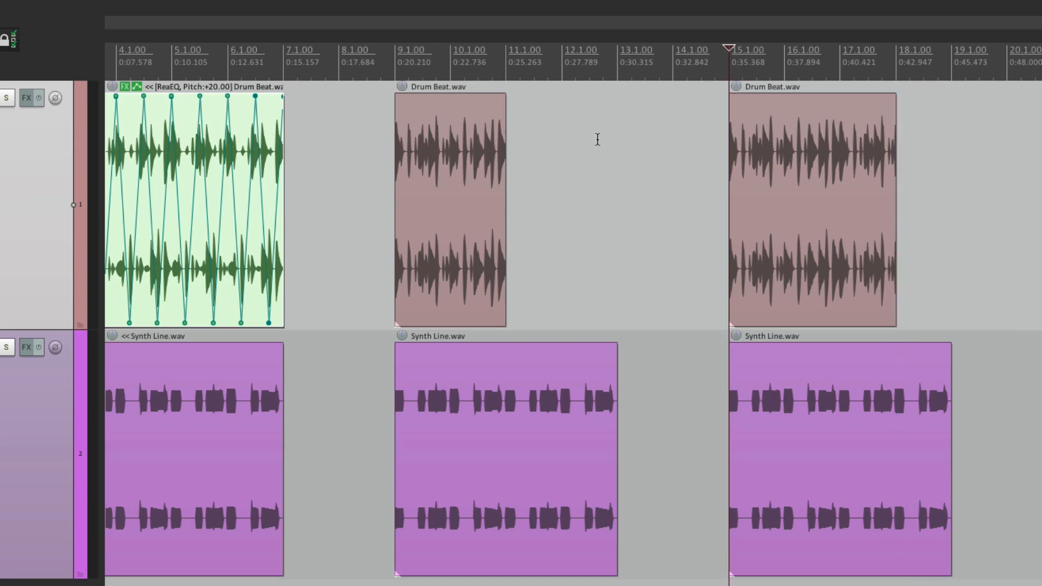
# Give the Drum Beat copy at bar 9 a fade-out from 10.1.00 and -2 dB volume, and the bar 15 copy a fade-in to 17.1.00 and +2 dB.
pyautogui.moveTo(503, 98); pyautogui.dragTo(451, 136)
pyautogui.moveTo(730, 98); pyautogui.dragTo(842, 104)
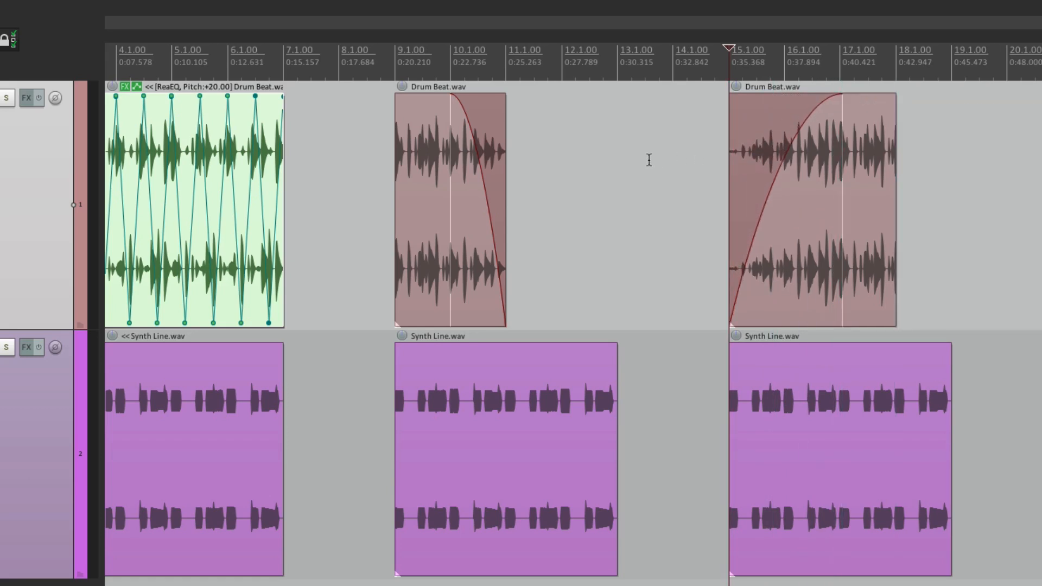
pyautogui.moveTo(400, 88)
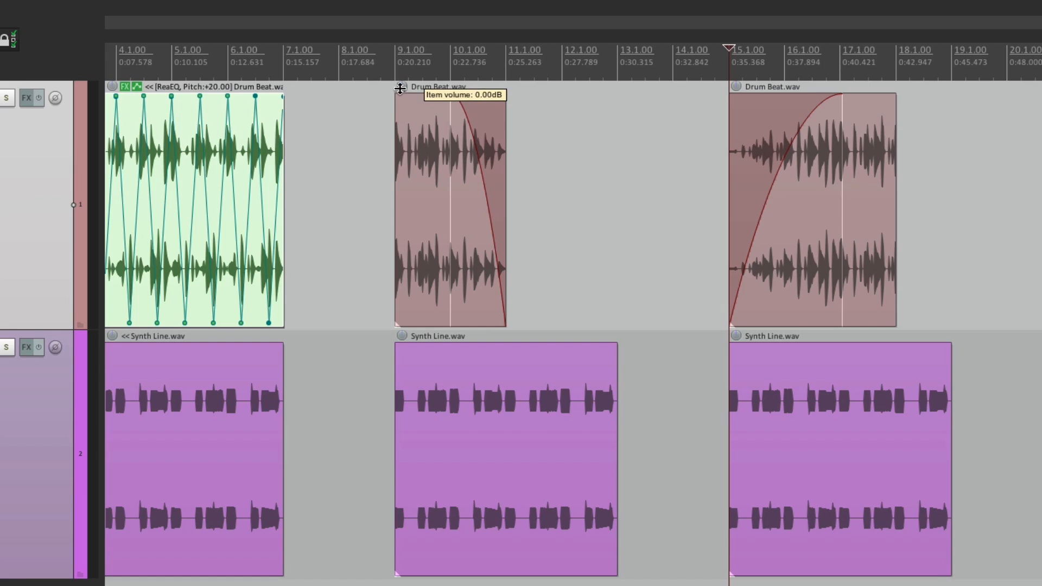
pyautogui.moveTo(400, 88); pyautogui.dragTo(401, 105)
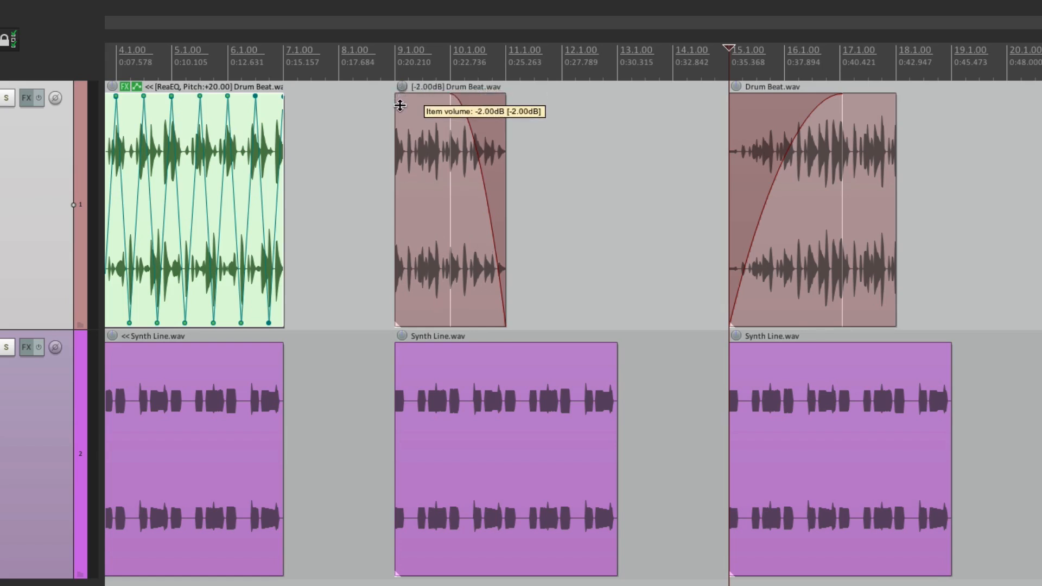
pyautogui.moveTo(737, 93)
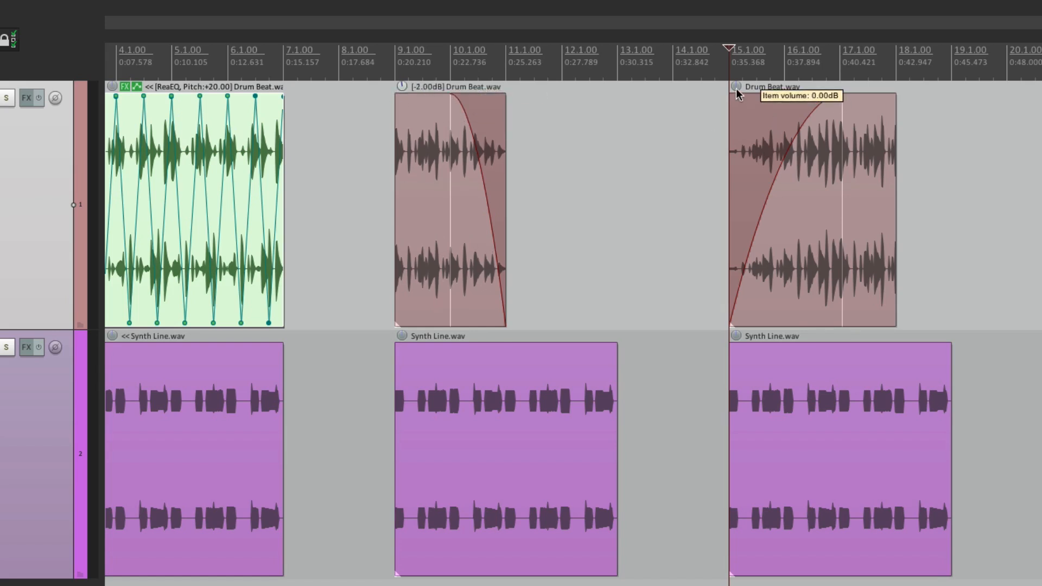
pyautogui.moveTo(737, 94); pyautogui.dragTo(737, 68)
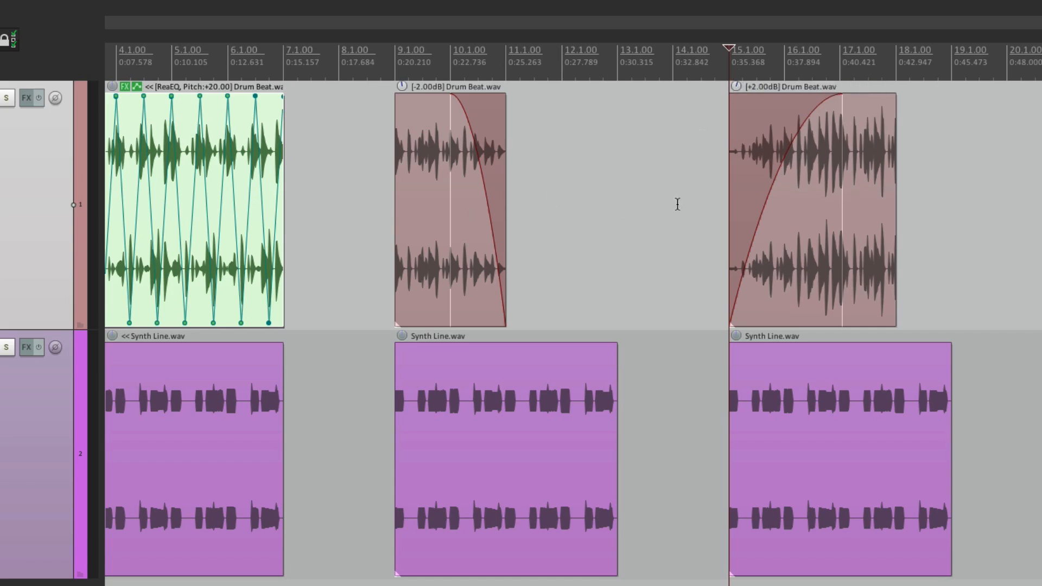
# Propagate the green Drum Beat take at bar 3 to similarly-named active takes on the track.
pyautogui.scroll(-2, 649, 204)
pyautogui.scroll(-2, 650, 204)
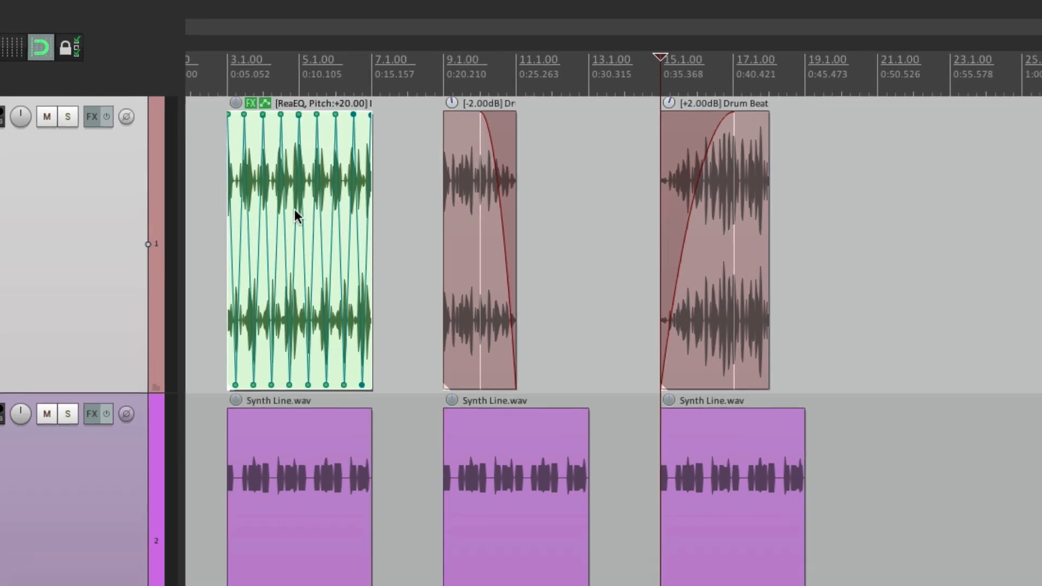
pyautogui.rightClick(315, 215)
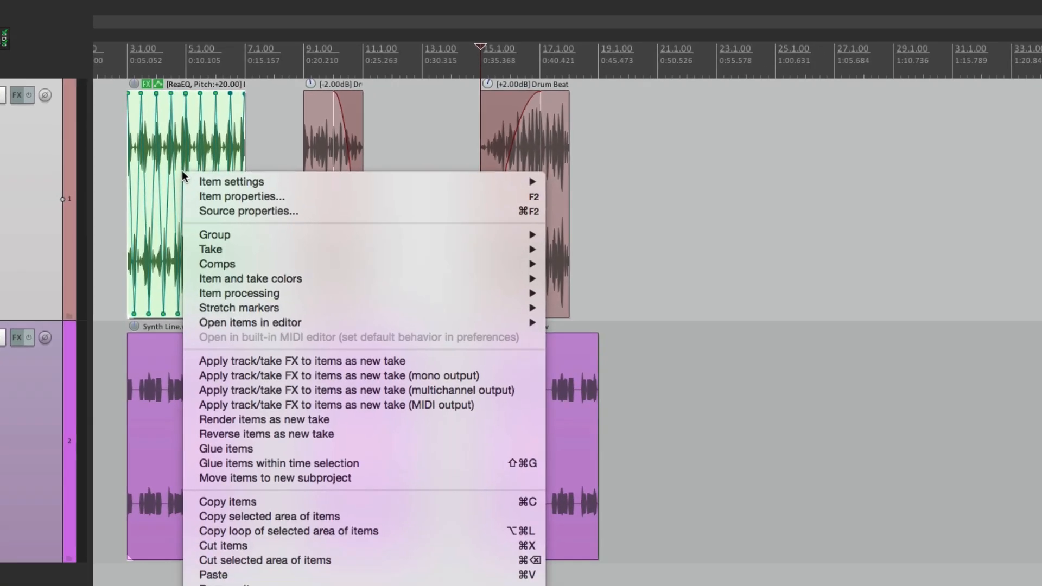
pyautogui.moveTo(199, 297)
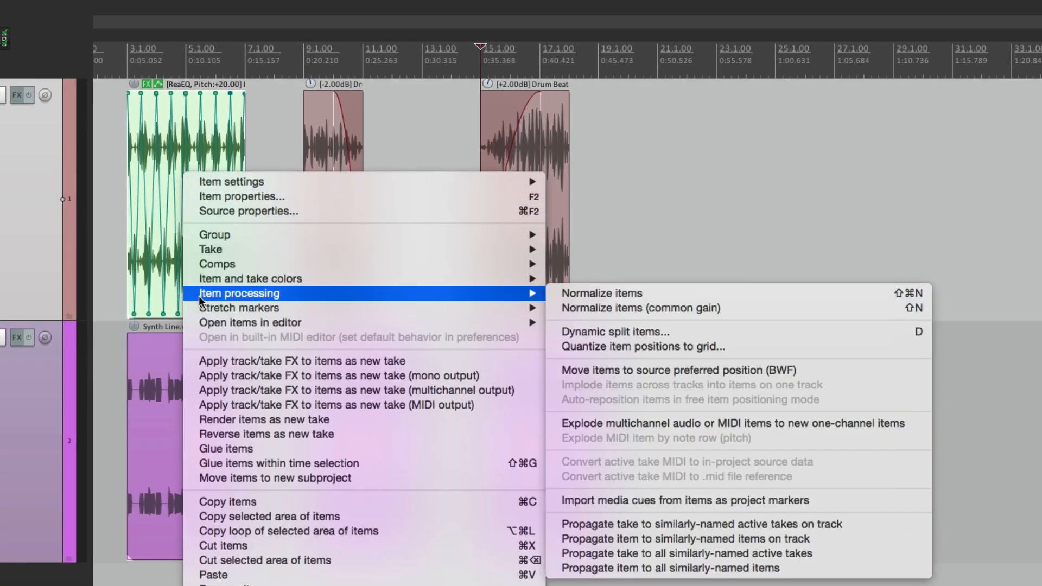
pyautogui.click(557, 524)
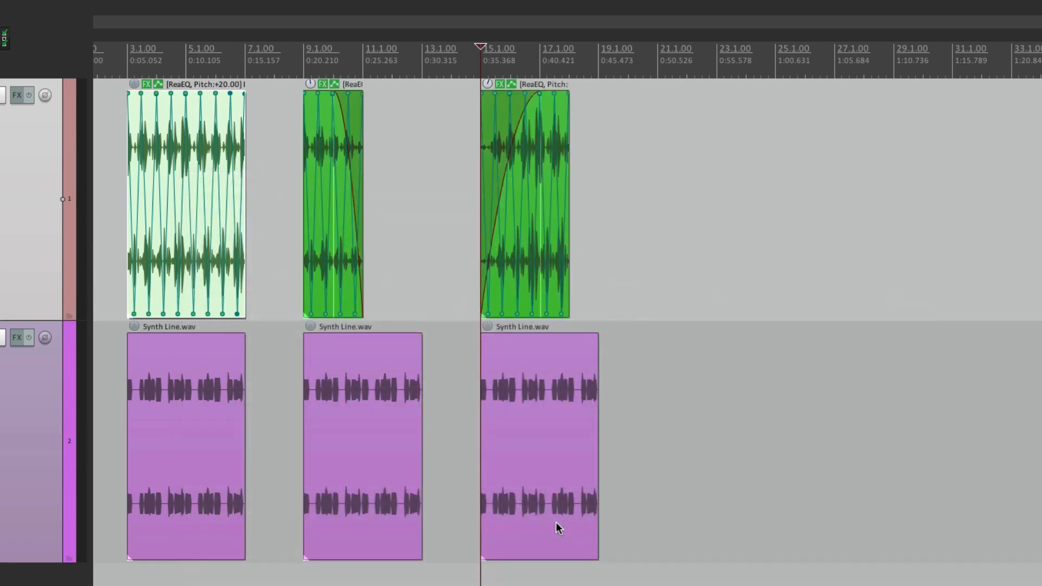
# Inspect and play the shortened, faded Drum Beat copies at bars 9 and 15 with the propagated take settings.
pyautogui.scroll(5, 298, 220)
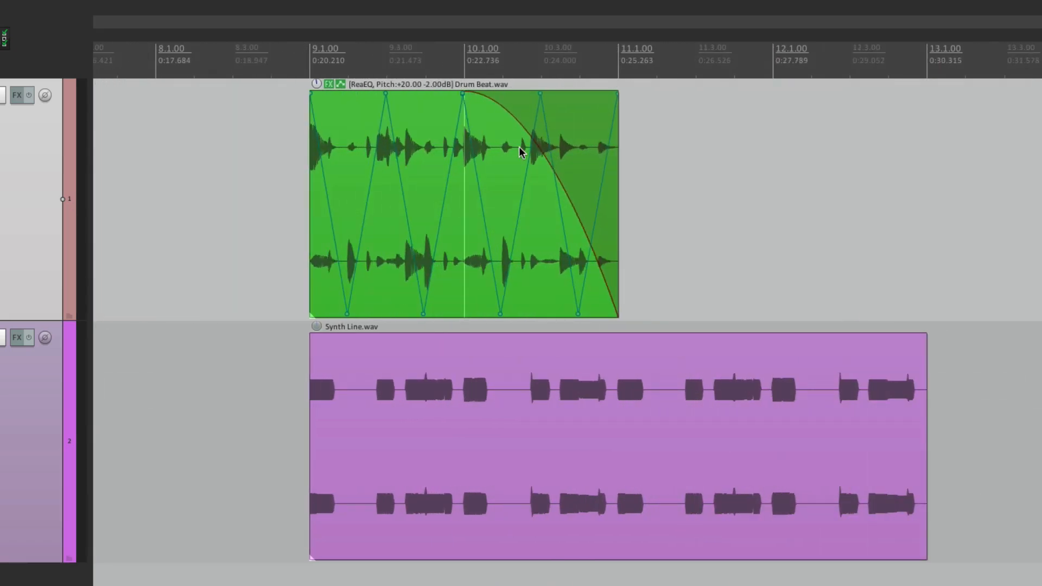
pyautogui.scroll(-4, 598, 165)
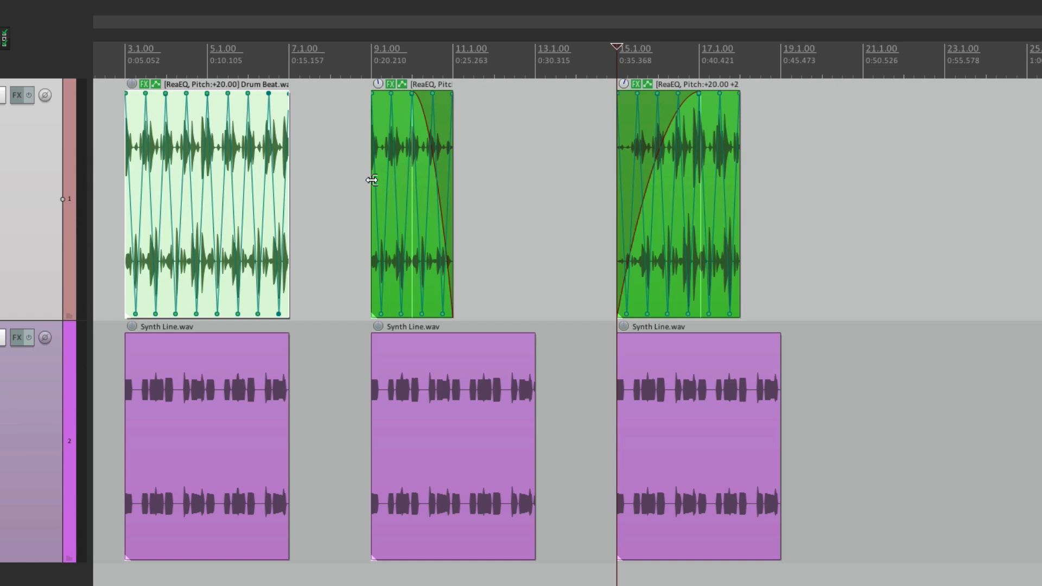
pyautogui.click(366, 196)
pyautogui.press('space')
pyautogui.scroll(3, 366, 196)
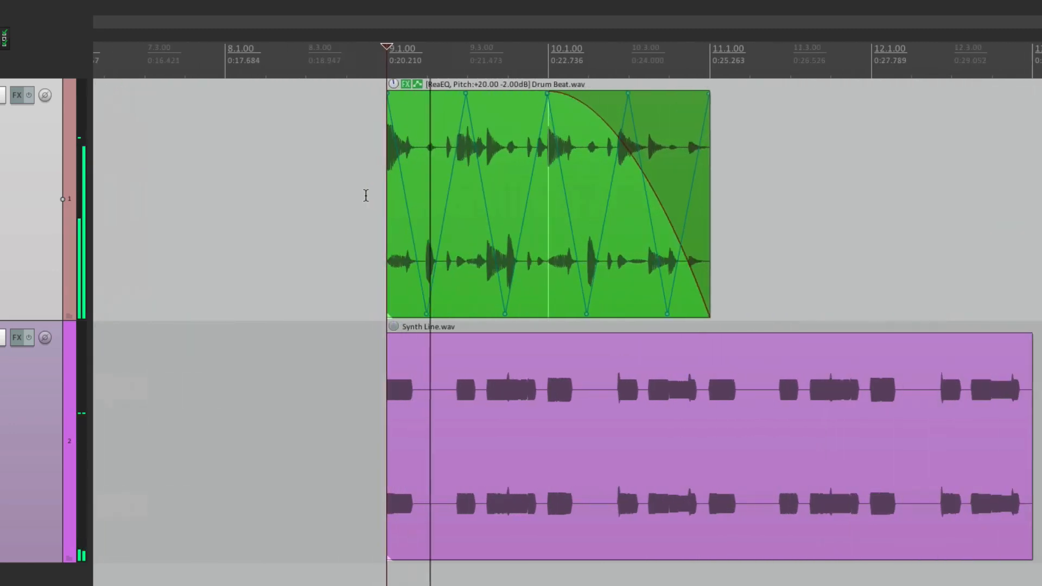
pyautogui.scroll(-2, 366, 195)
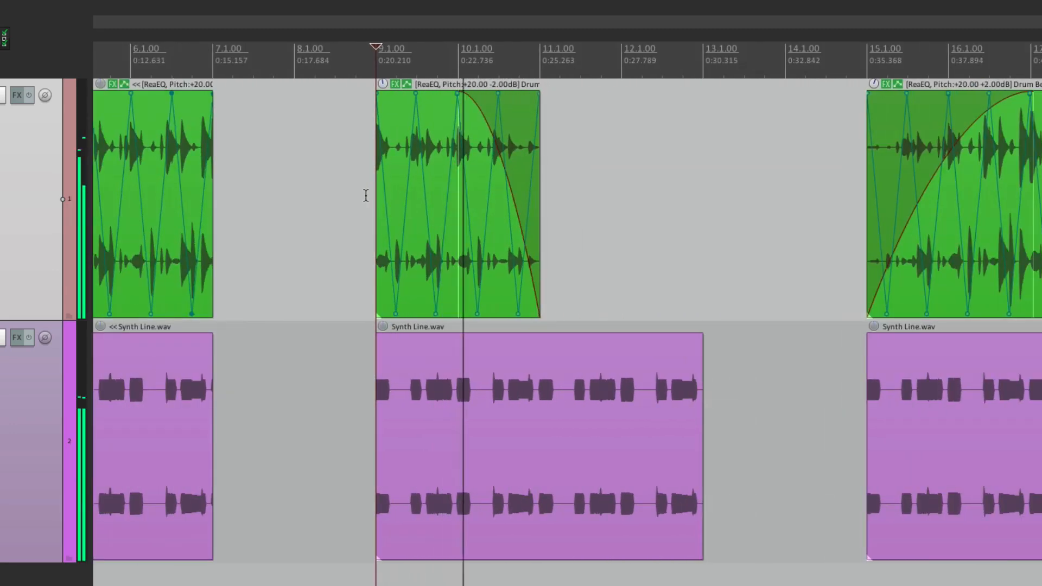
pyautogui.hscroll(2, 366, 196)
pyautogui.hscroll(3, 366, 196)
pyautogui.hscroll(2, 366, 196)
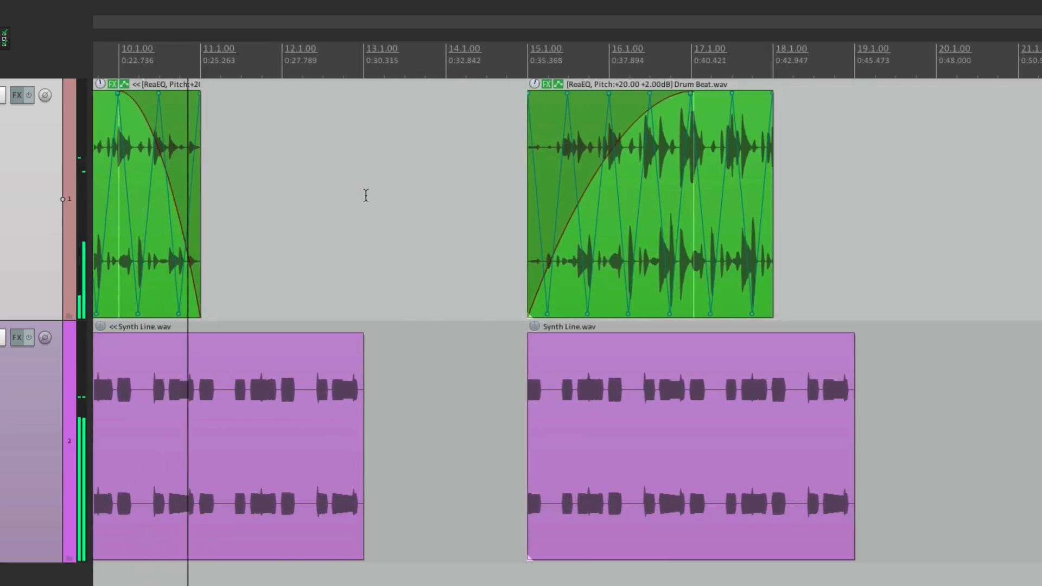
pyautogui.click(517, 179)
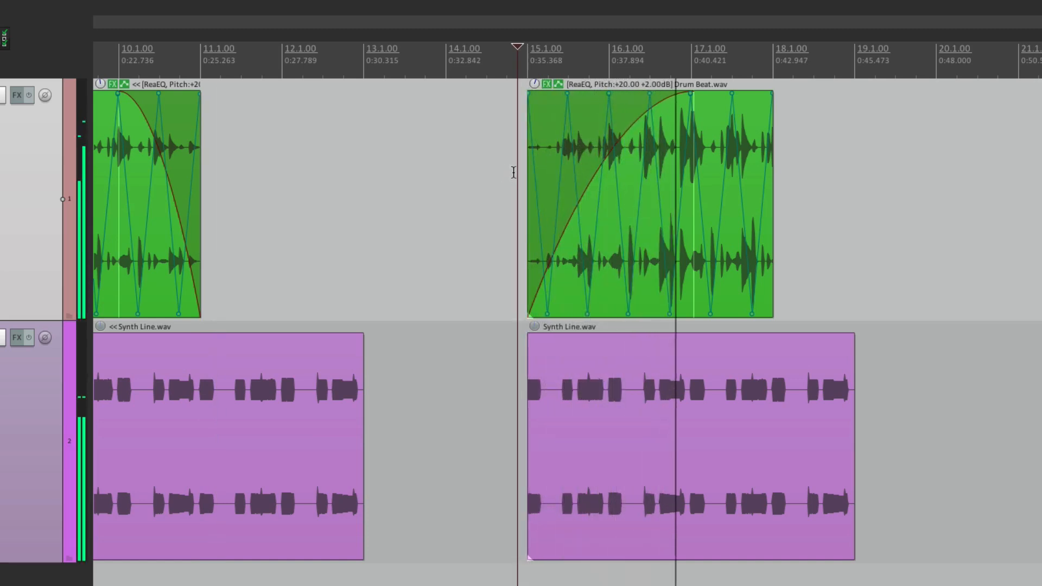
pyautogui.press('space')
# Undo the take propagation, volume, fade and length changes on the Drum Beat copies at bars 9 and 15.
pyautogui.scroll(-2, 417, 173)
pyautogui.hscroll(-5, 417, 173)
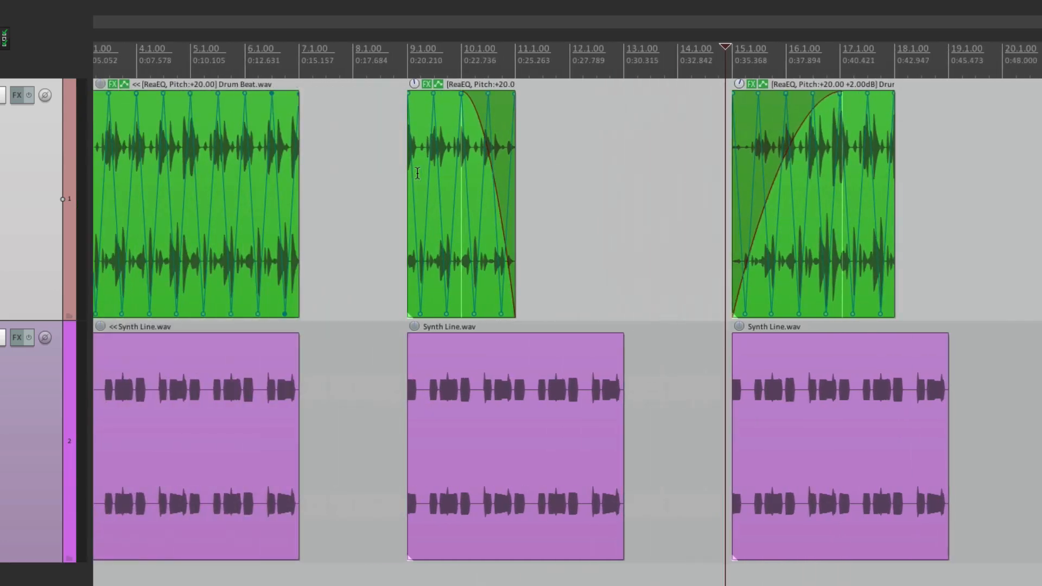
pyautogui.scroll(-1, 418, 173)
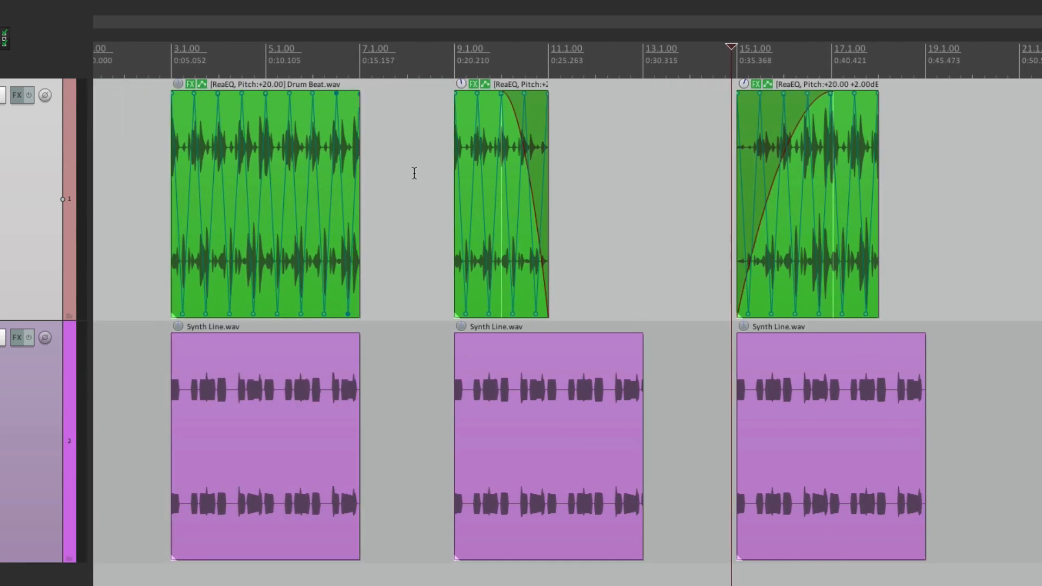
pyautogui.scroll(-1, 415, 173)
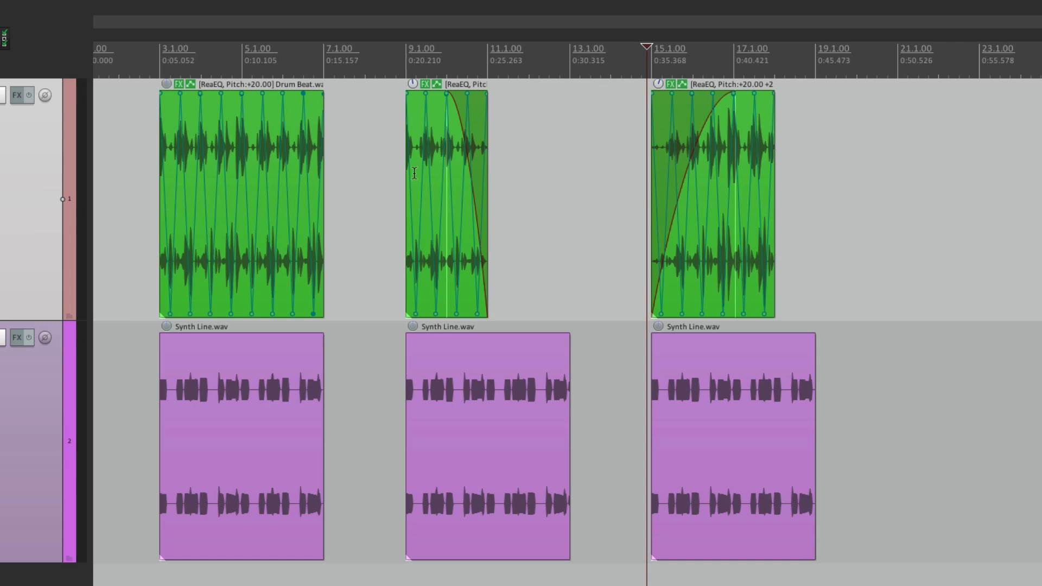
pyautogui.hotkey('ctrl', 'z')
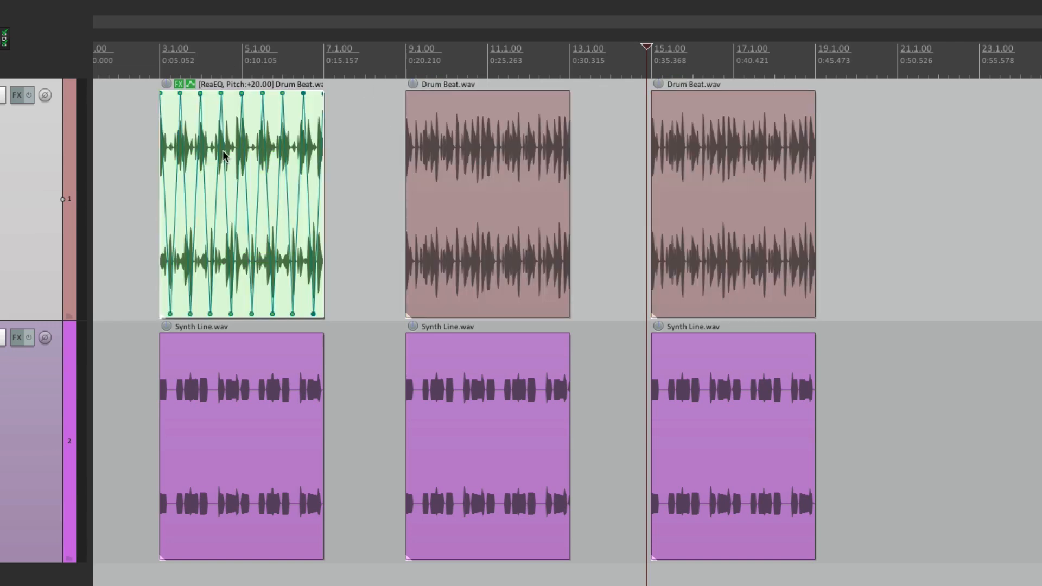
# Set the first Drum Beat item's volume to -2 dB and add a long fade-in and fade-out that nearly meet around bar 5.
pyautogui.scroll(5, 121, 191)
pyautogui.scroll(-2, 184, 194)
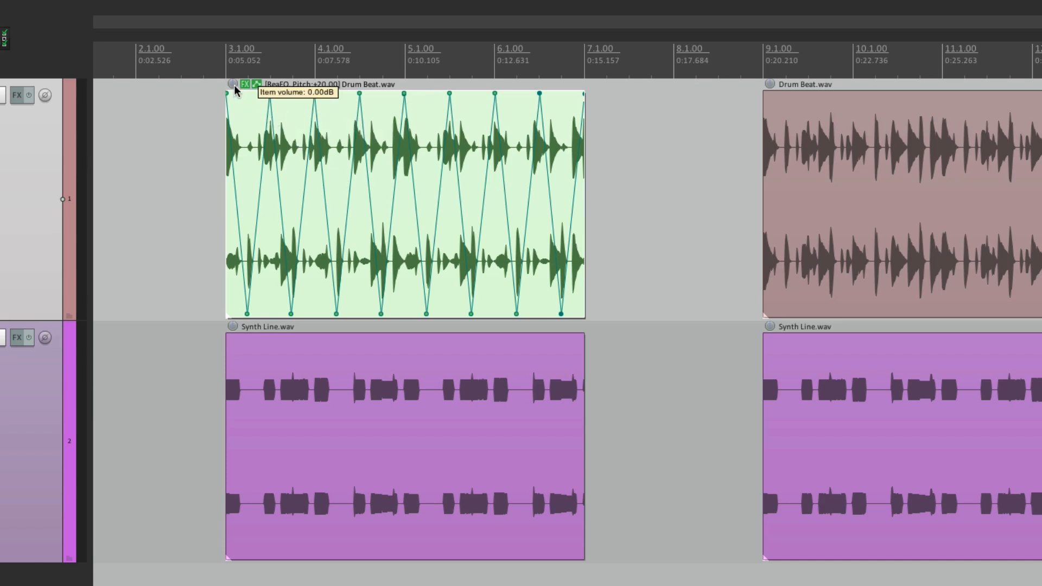
pyautogui.moveTo(234, 84); pyautogui.dragTo(395, 96)
pyautogui.moveTo(579, 98); pyautogui.dragTo(414, 136)
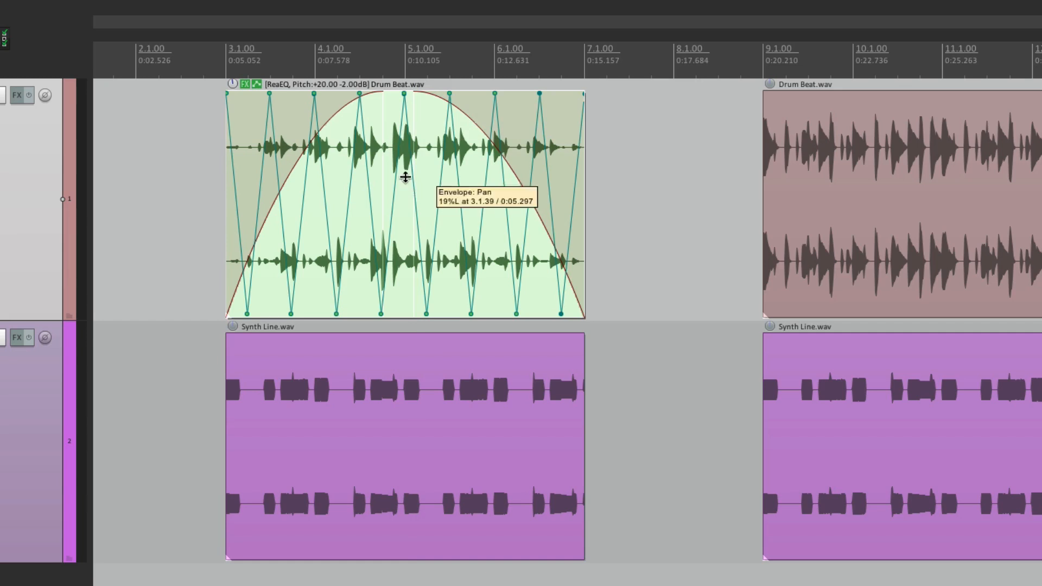
# Change both the fade-in and the fade-out of the first Drum Beat item to the linear shape.
pyautogui.rightClick(372, 94)
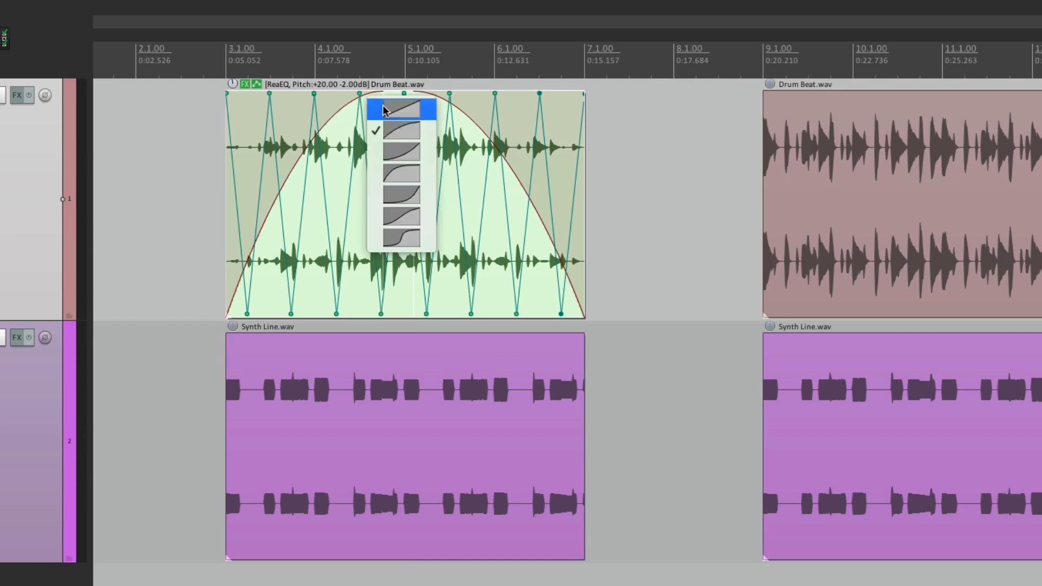
pyautogui.click(401, 100)
pyautogui.rightClick(413, 96)
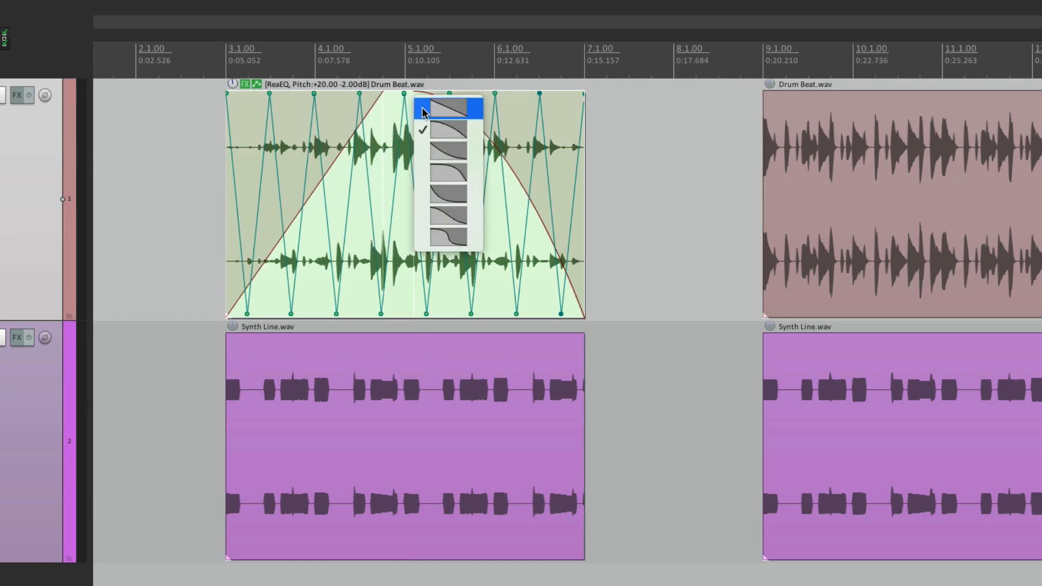
pyautogui.click(429, 107)
# Play the first Drum Beat item from just before bar 3 to hear its fades and reduced volume.
pyautogui.click(211, 158)
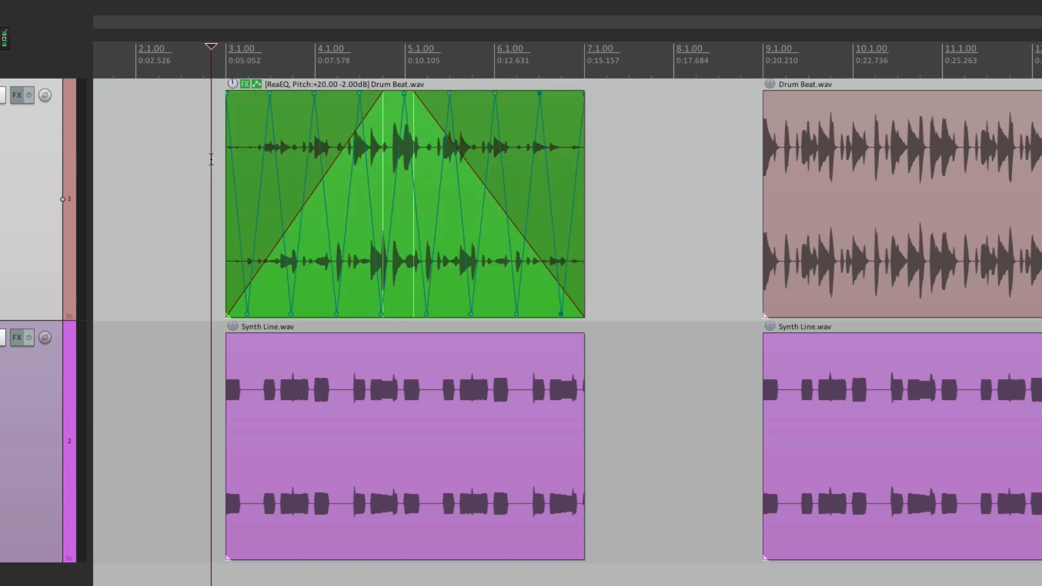
pyautogui.press('space')
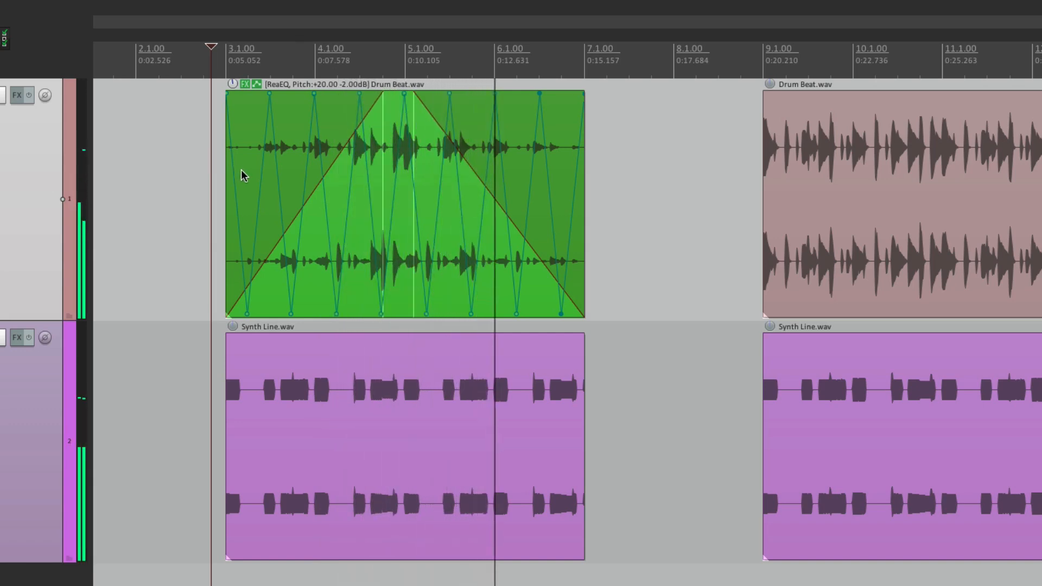
pyautogui.scroll(-3, 241, 170)
pyautogui.scroll(-3, 235, 151)
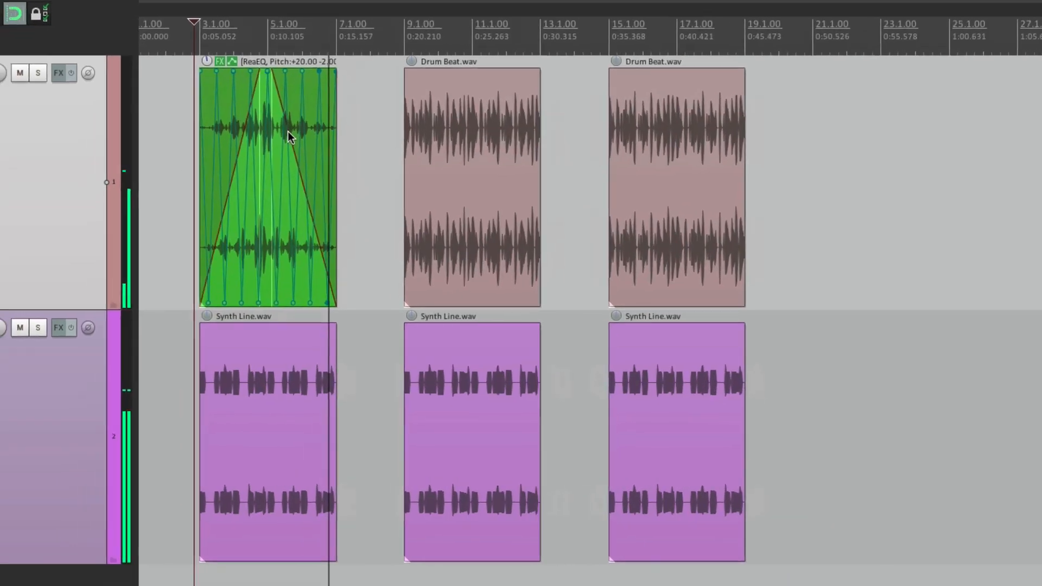
pyautogui.press('space')
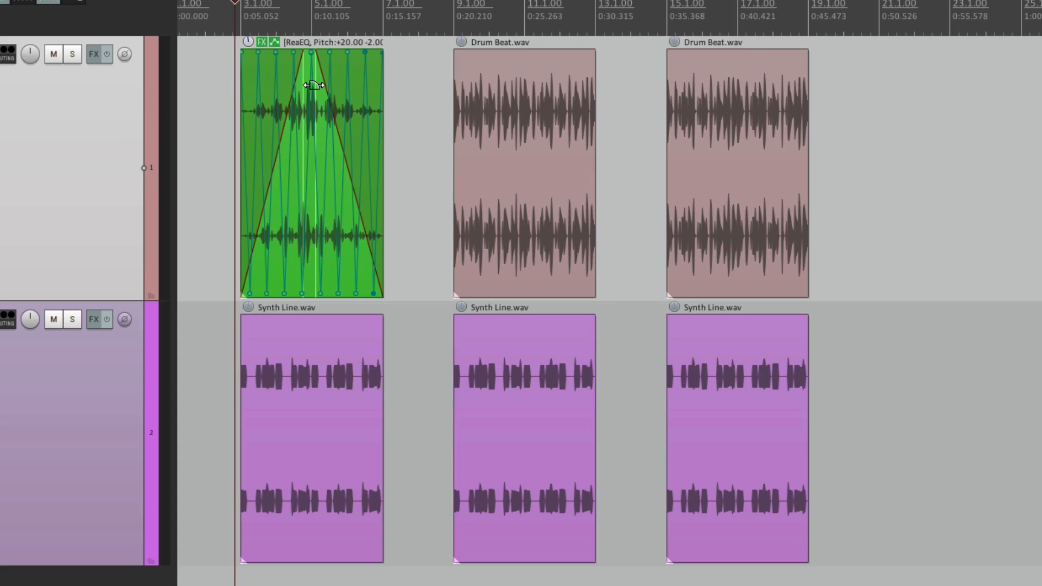
# Propagate the green Drum Beat item, including its item volume and fades, to similarly-named items on the track.
pyautogui.click(295, 158)
pyautogui.rightClick(295, 158)
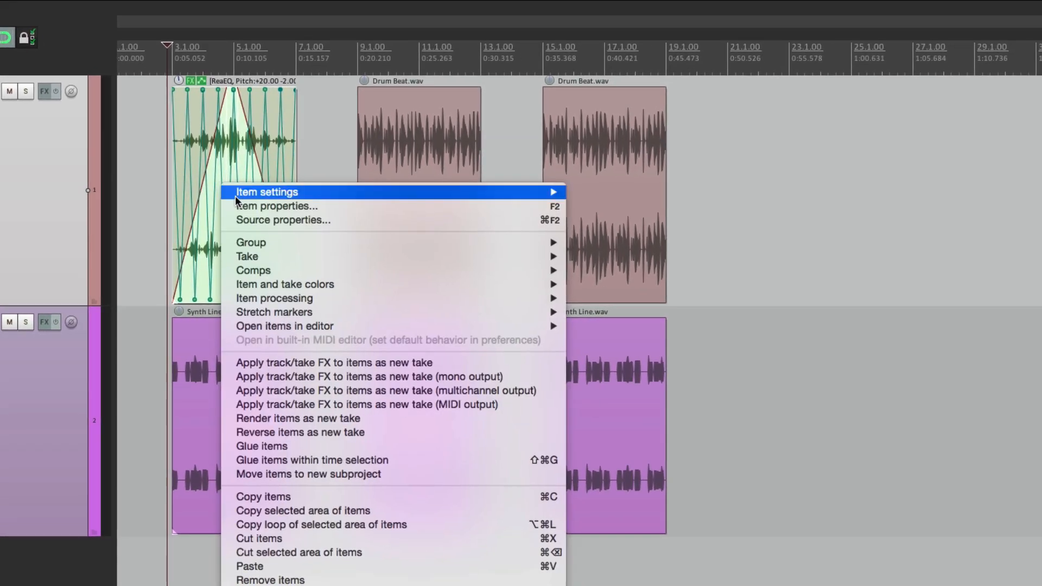
pyautogui.moveTo(254, 298)
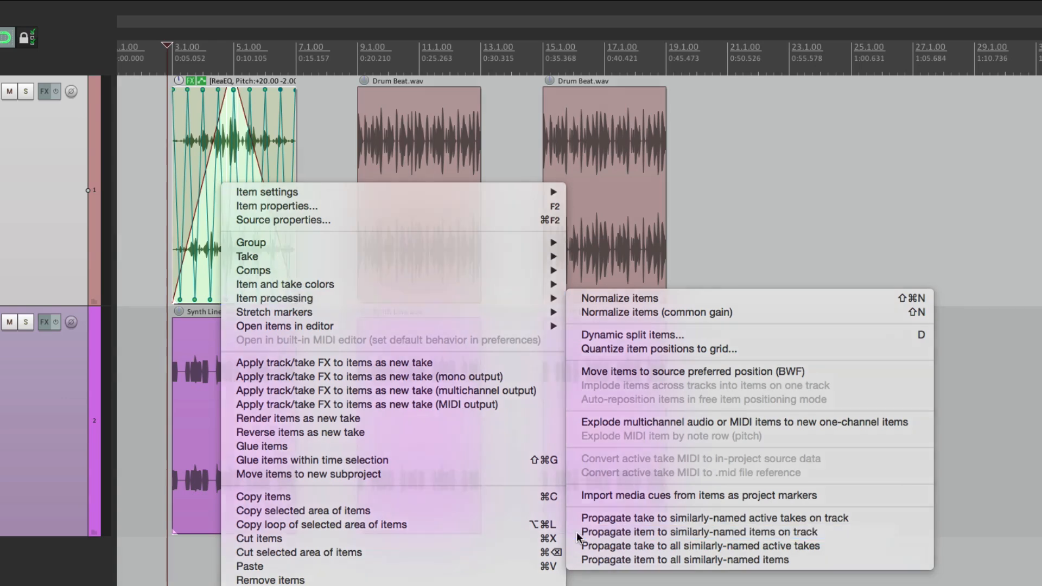
pyautogui.click(578, 534)
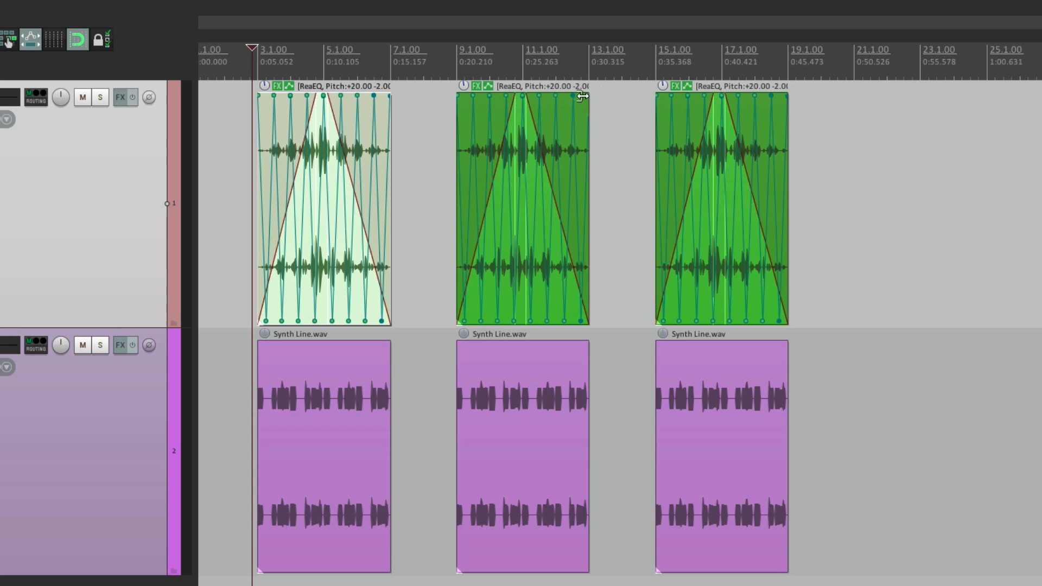
# Inspect the propagated Drum Beat copy at bar 9 and undo the item propagation.
pyautogui.scroll(4, 489, 163)
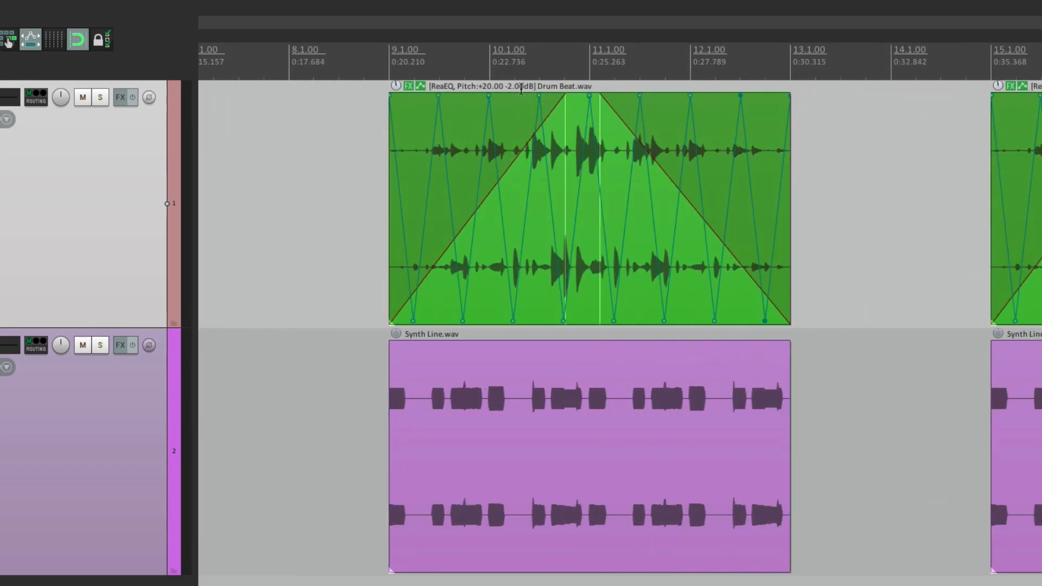
pyautogui.scroll(-3, 538, 172)
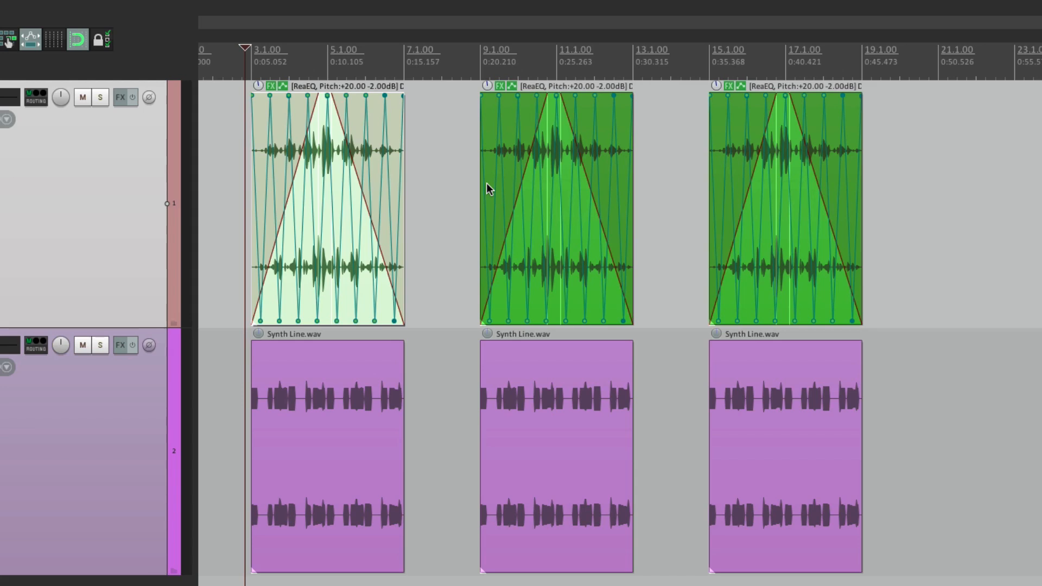
pyautogui.press('super+z')
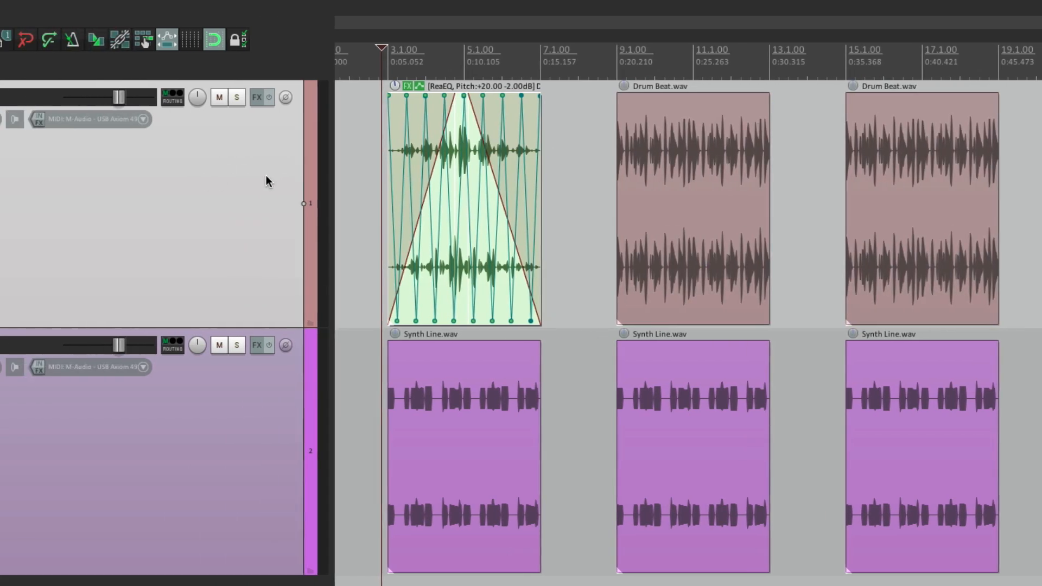
# Duplicate the Drum Beat track together with its three items.
pyautogui.rightClick(130, 181)
pyautogui.click(358, 286)
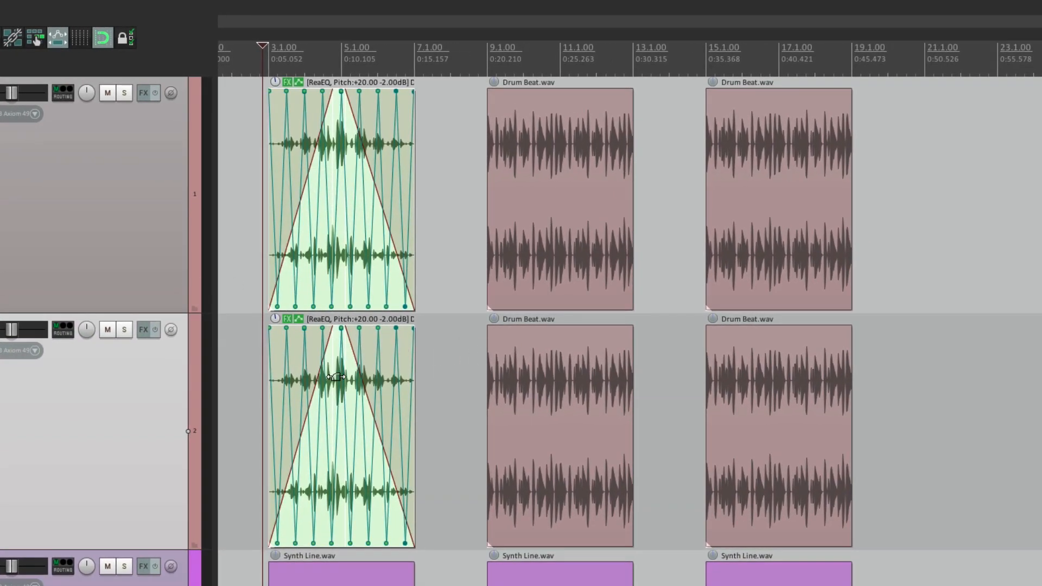
# Replace the green Drum Beat item on track 2 with a copy of the unprocessed item from bar 9, placed at bar 3.
pyautogui.click(338, 410)
pyautogui.press('Delete')
pyautogui.click(539, 372)
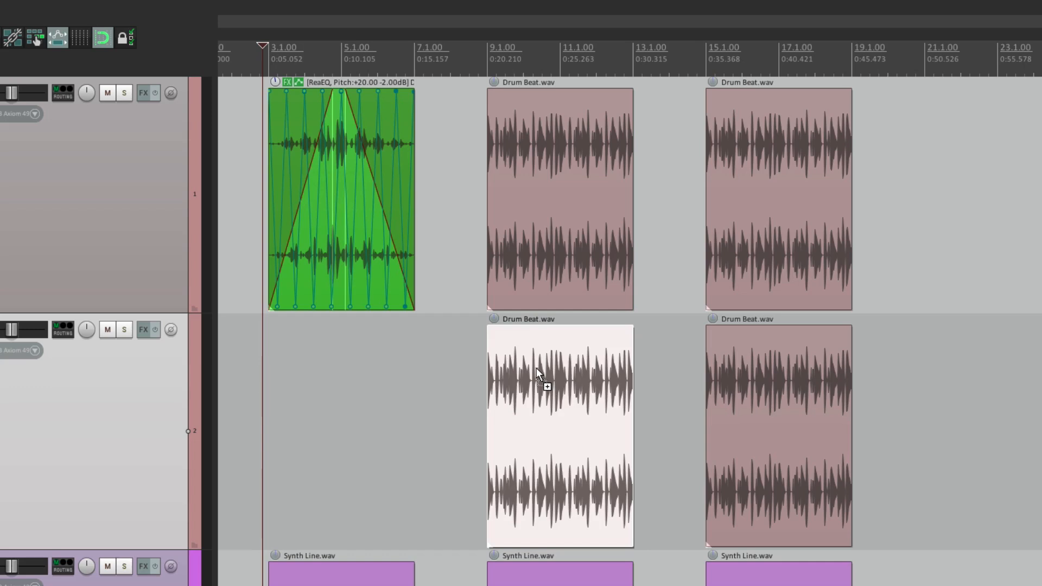
pyautogui.moveTo(539, 376); pyautogui.dragTo(294, 367)
pyautogui.scroll(1, 465, 307)
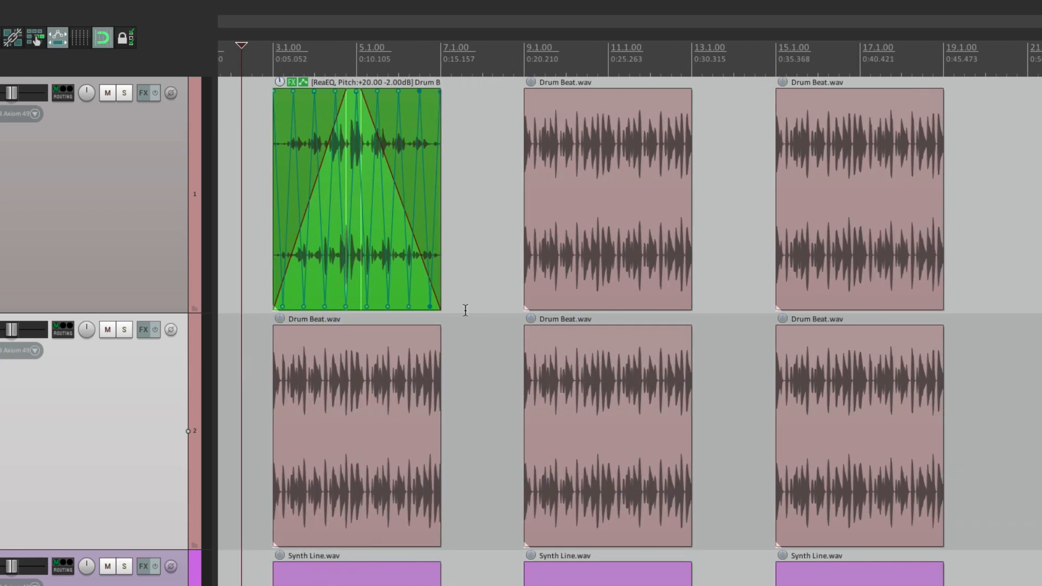
# Propagate the green Drum Beat take on track 1 to all similarly-named active takes.
pyautogui.click(341, 196)
pyautogui.rightClick(337, 198)
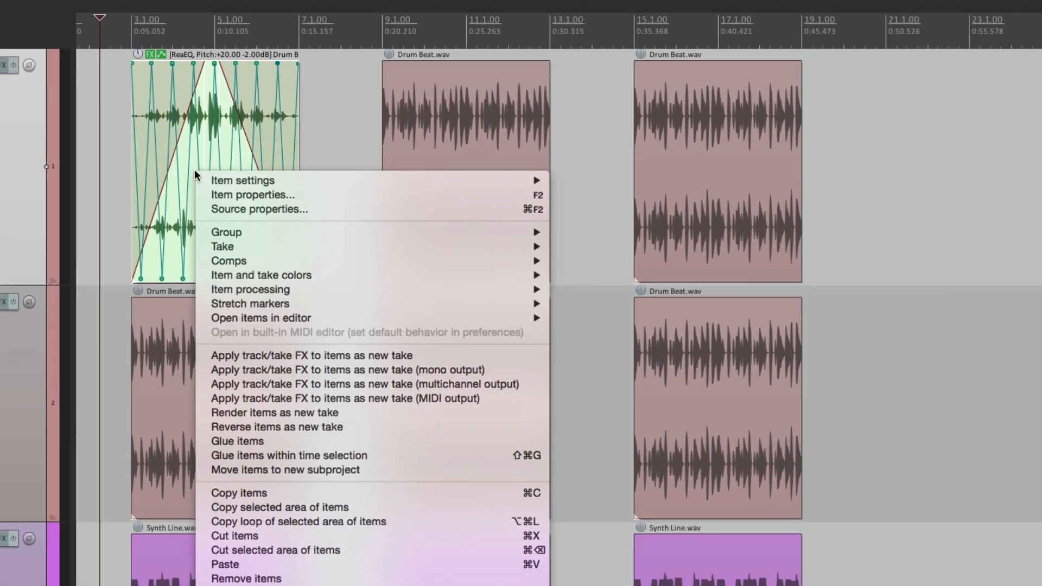
pyautogui.moveTo(221, 288)
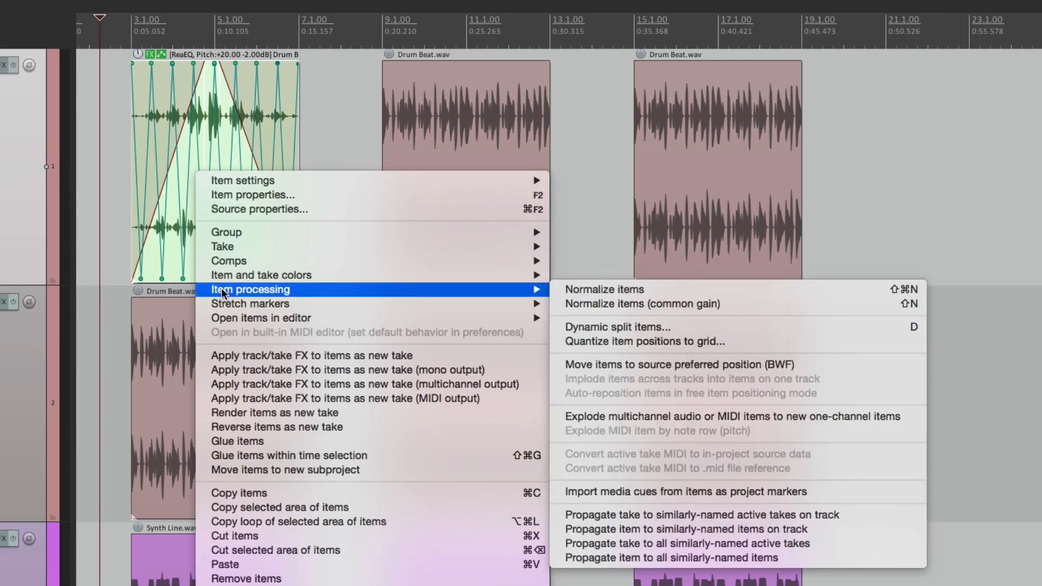
pyautogui.click(555, 545)
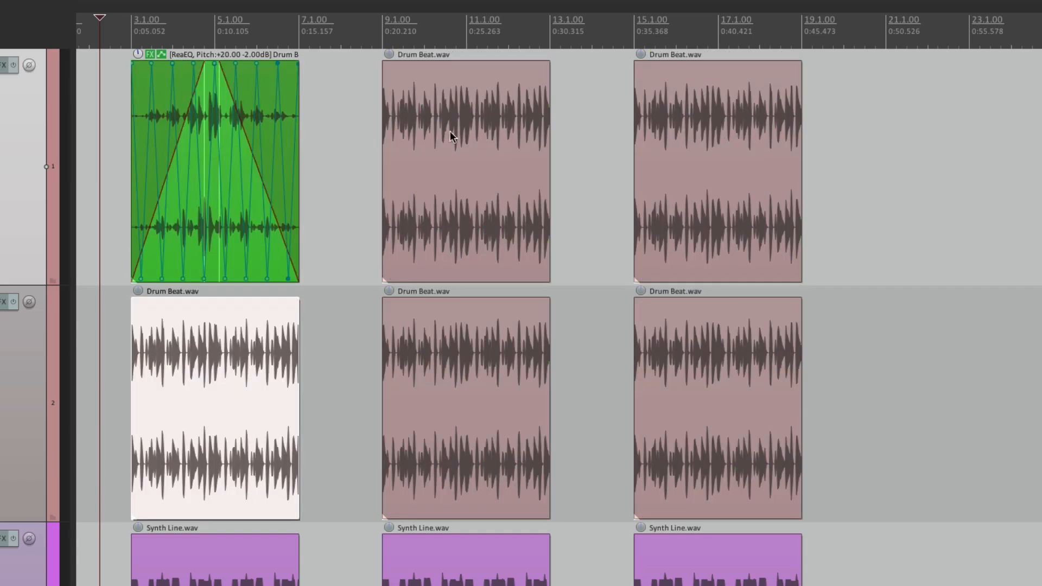
# Shorten both unprocessed Drum Beat items on track 1 and the bar 15 item on track 2 from their ends, each by a different amount.
pyautogui.moveTo(550, 135); pyautogui.dragTo(497, 140)
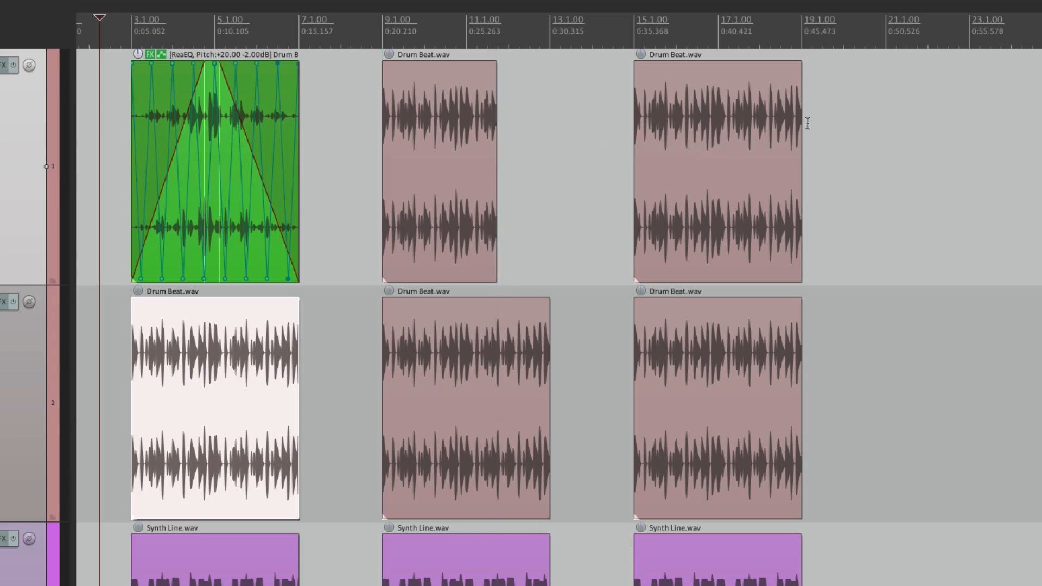
pyautogui.moveTo(802, 125); pyautogui.dragTo(705, 144)
pyautogui.moveTo(800, 349); pyautogui.dragTo(760, 350)
# Give the bar 9 and bar 15 items on track 2 curved fade-ins and set their volumes to -1.50 dB and +1.40 dB.
pyautogui.moveTo(637, 301); pyautogui.dragTo(709, 301)
pyautogui.moveTo(384, 303)
pyautogui.mouseDown()
pyautogui.moveTo(434, 303)
pyautogui.moveTo(390, 304)
pyautogui.mouseUp()
pyautogui.moveTo(640, 290); pyautogui.dragTo(640, 279)
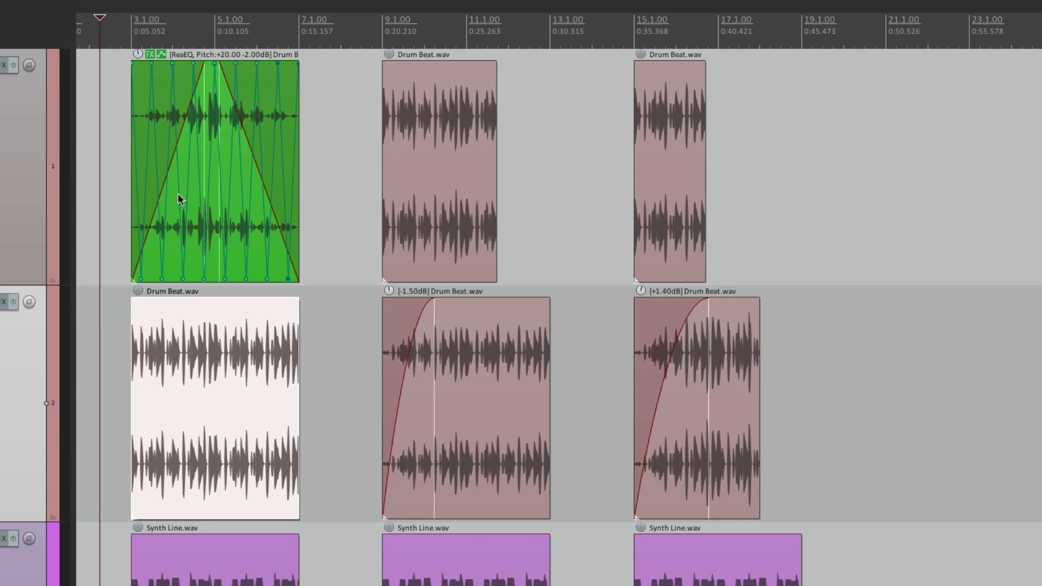
# Propagate the green Drum Beat take to all similarly-named active takes with differing lengths, fades and volumes, and undo the propagation.
pyautogui.rightClick(213, 172)
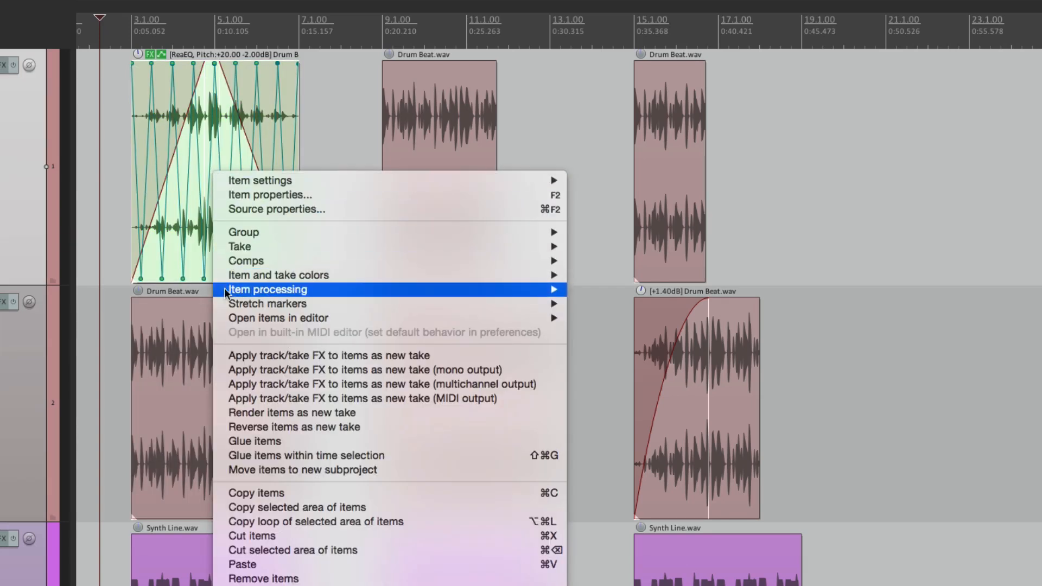
pyautogui.moveTo(223, 289)
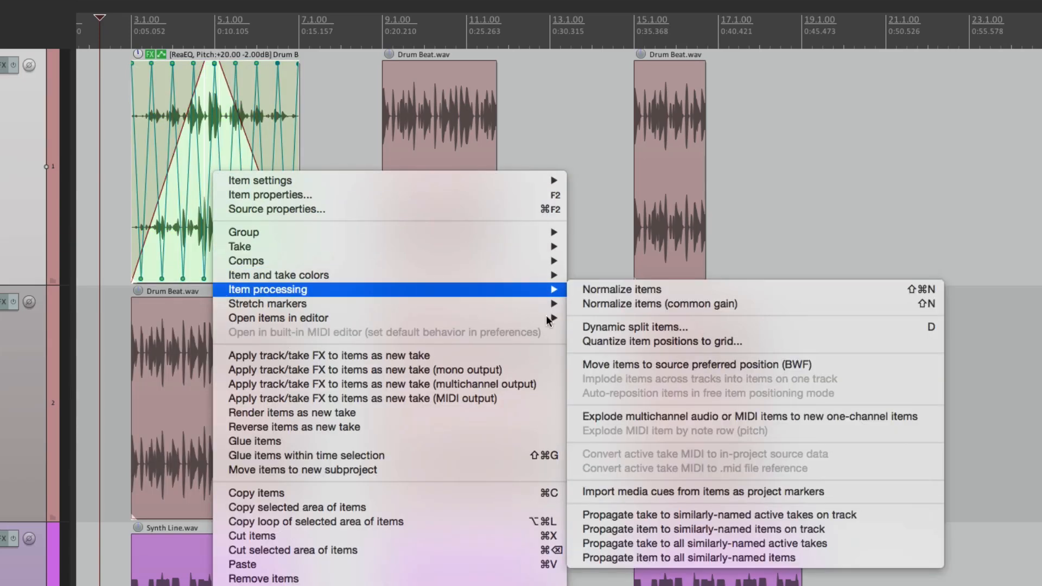
pyautogui.click(573, 544)
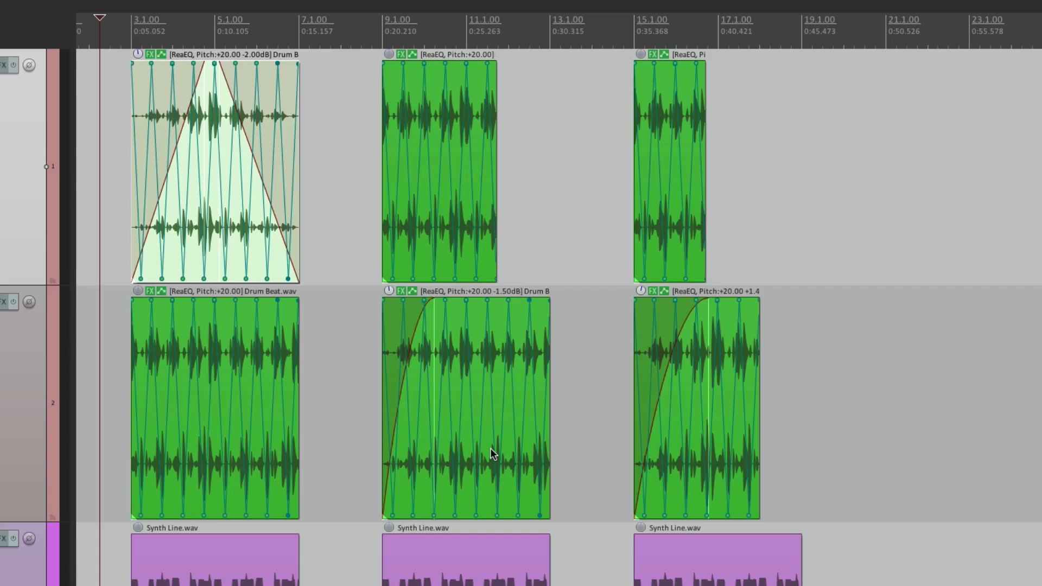
pyautogui.press('super+z')
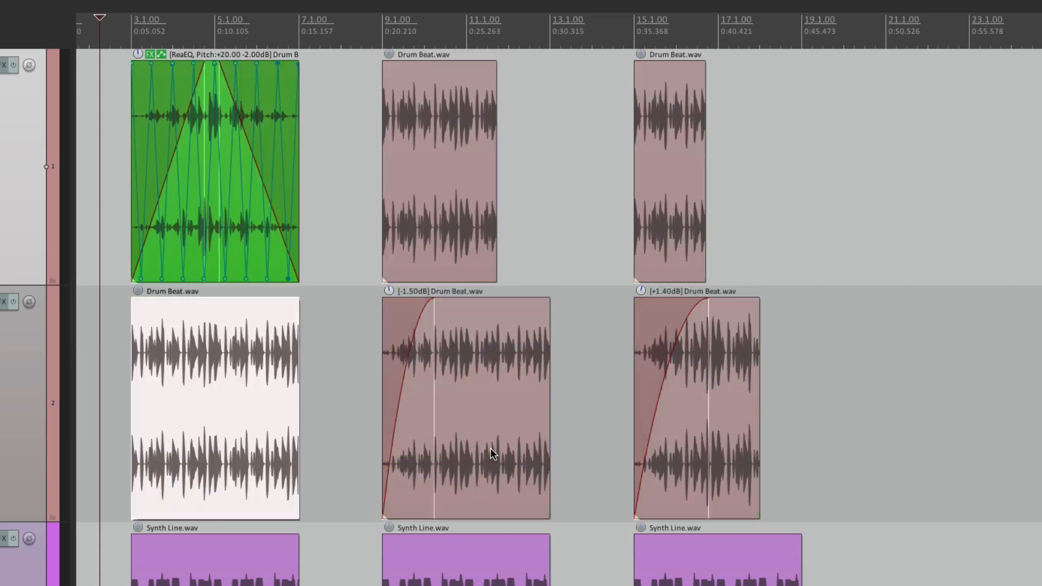
# Propagate the green Drum Beat item on track 1, including its length, volume and fades, to all similarly-named items on both tracks.
pyautogui.rightClick(198, 195)
pyautogui.moveTo(423, 302)
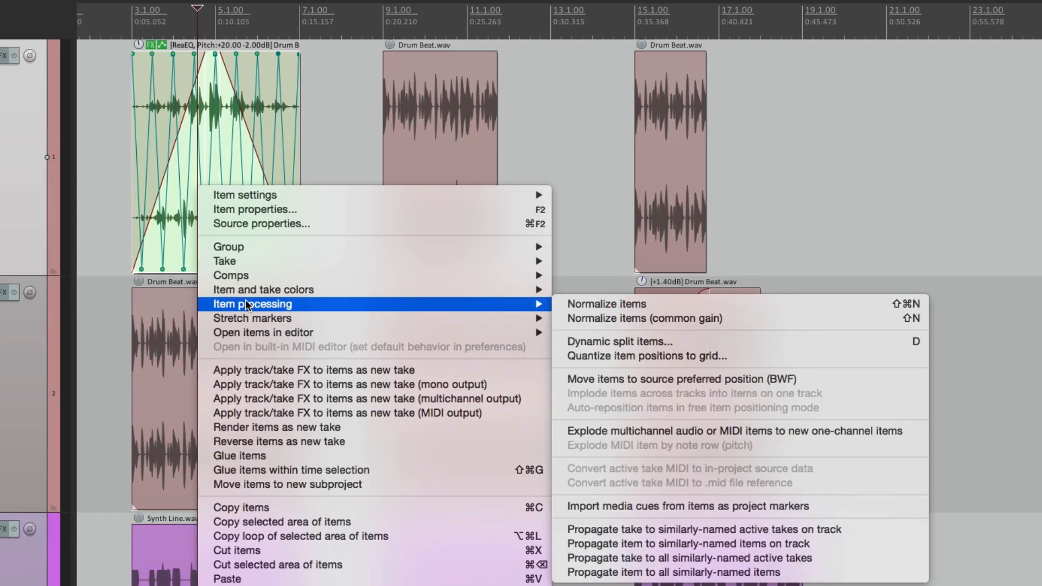
pyautogui.click(562, 573)
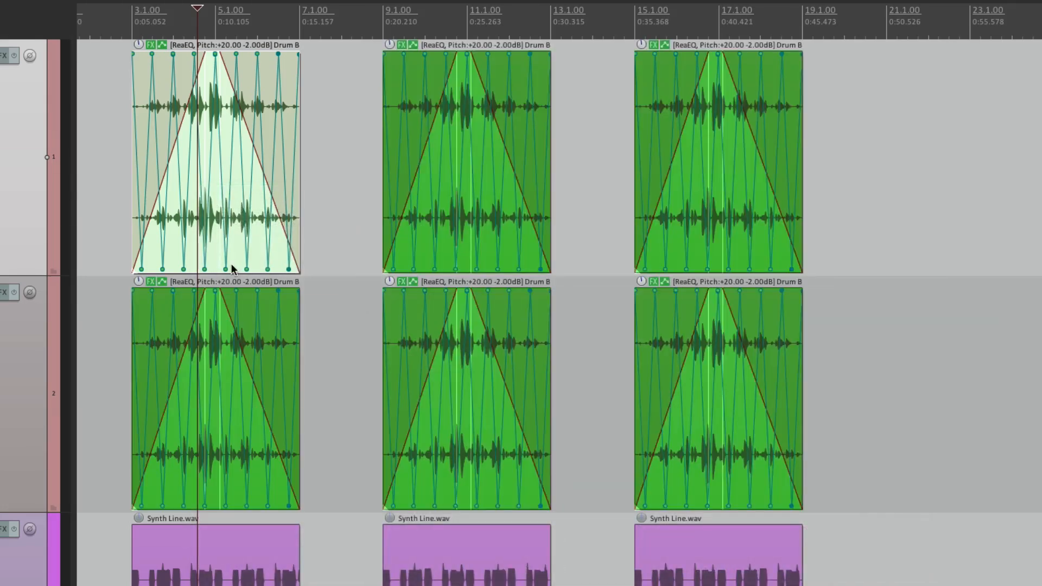